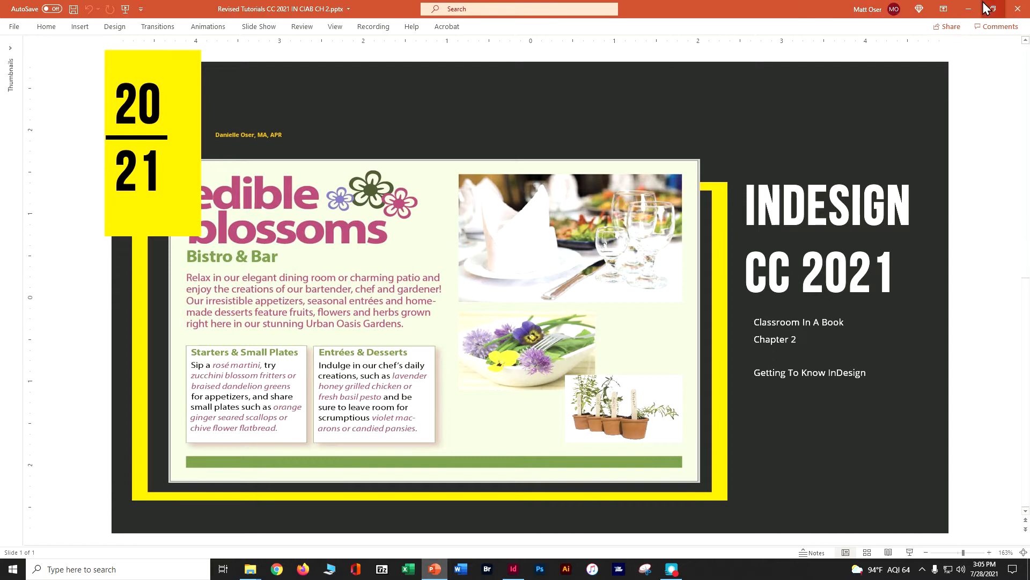
Switch to InDesign, open the Paragraph panel and dock it with the collapsed panels.
click(969, 10)
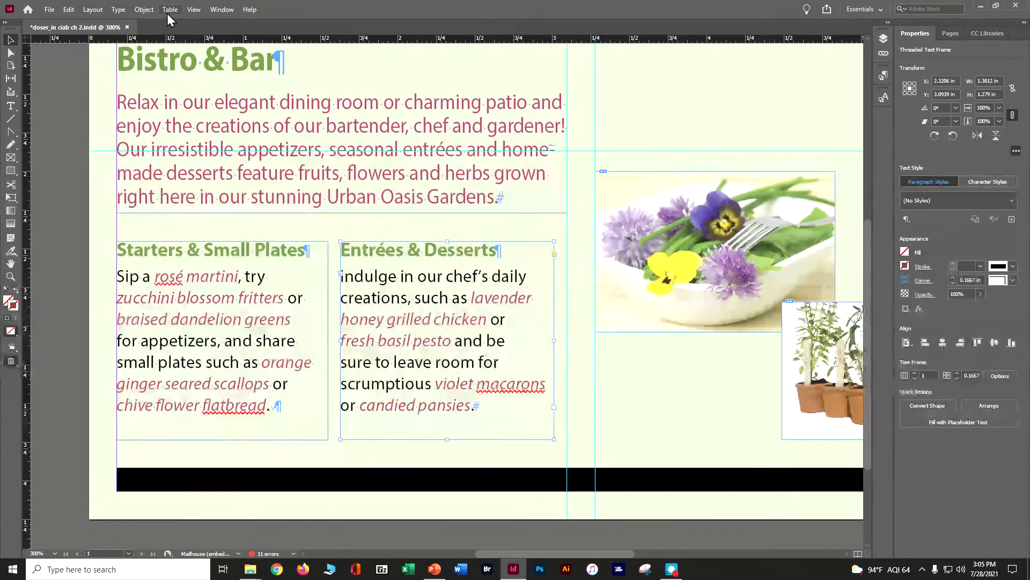
click(217, 9)
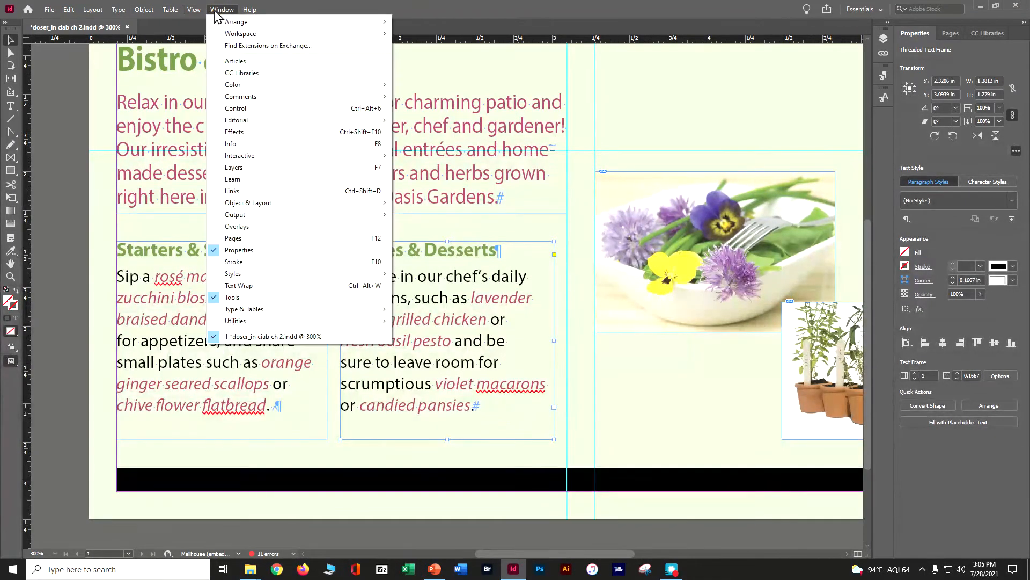
mouse_move(254, 308)
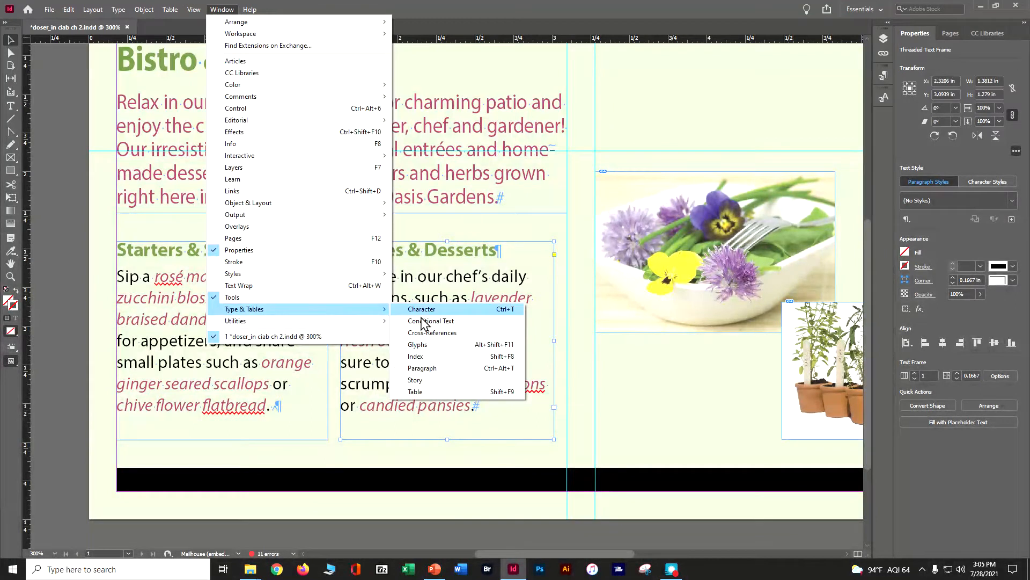
click(424, 368)
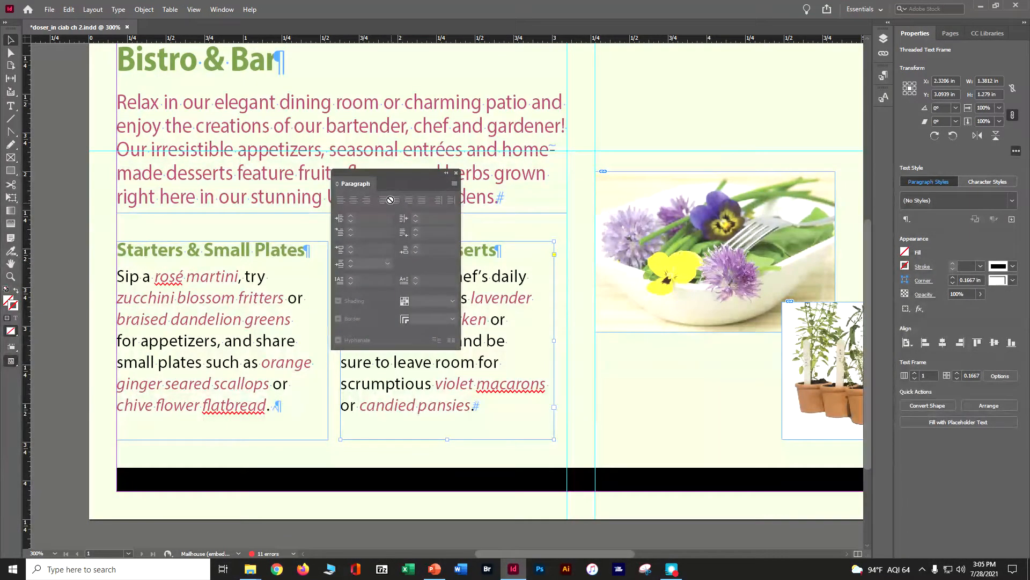
drag(352, 183, 886, 119)
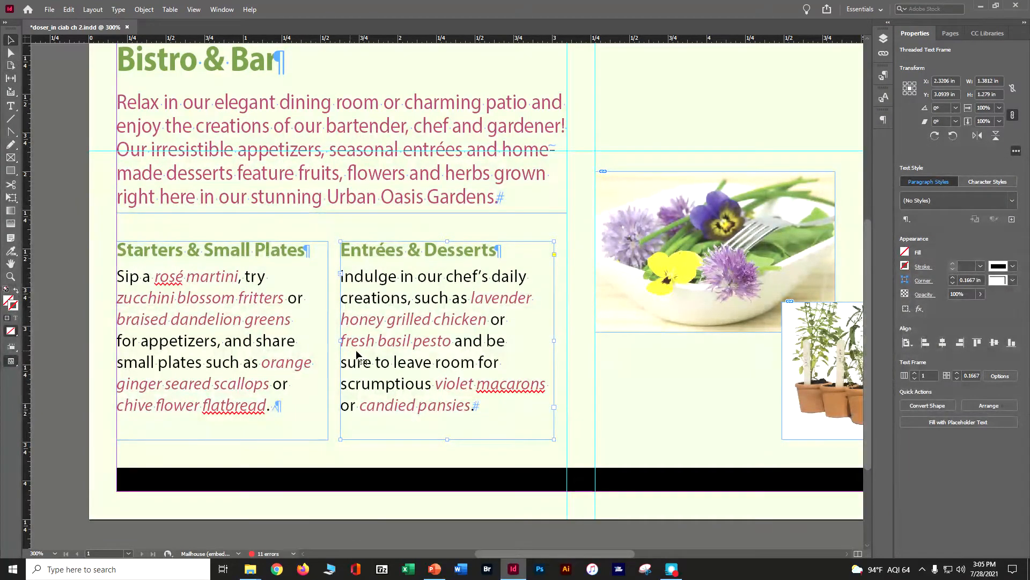
Turn off hyphenation for the main text frame containing the Bistro & Bar introduction.
click(556, 292)
click(555, 294)
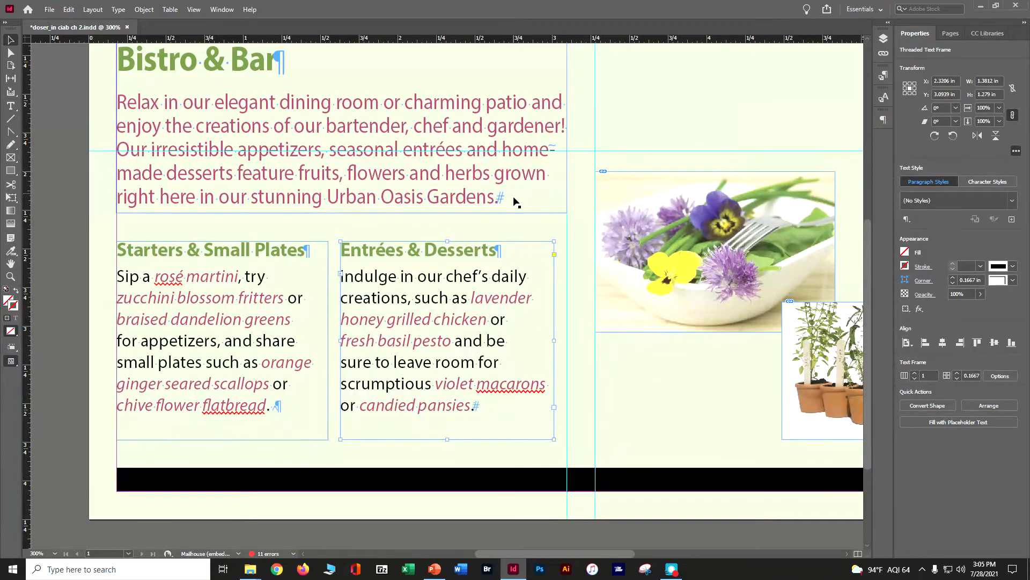
click(514, 211)
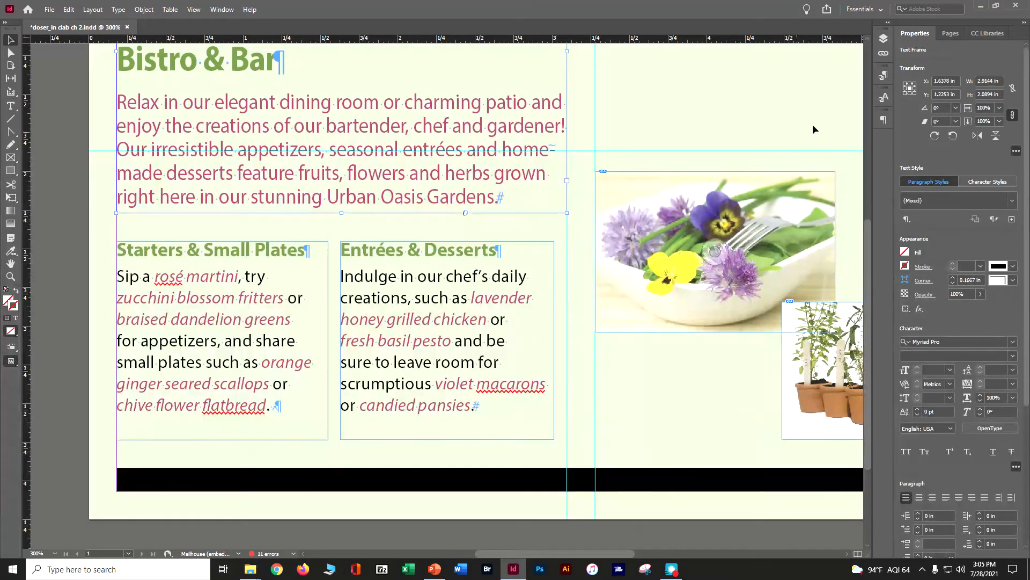
click(890, 121)
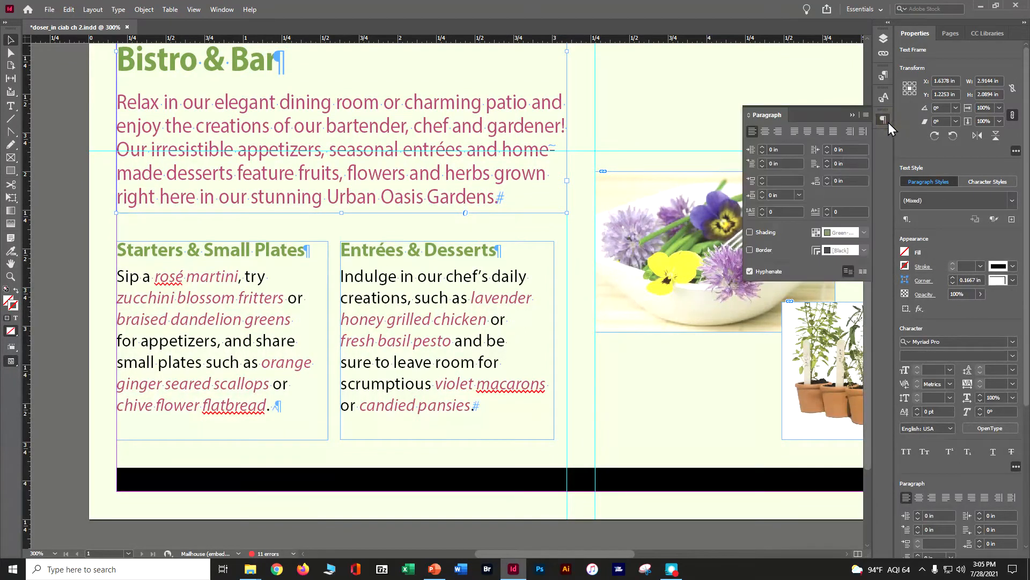
click(749, 272)
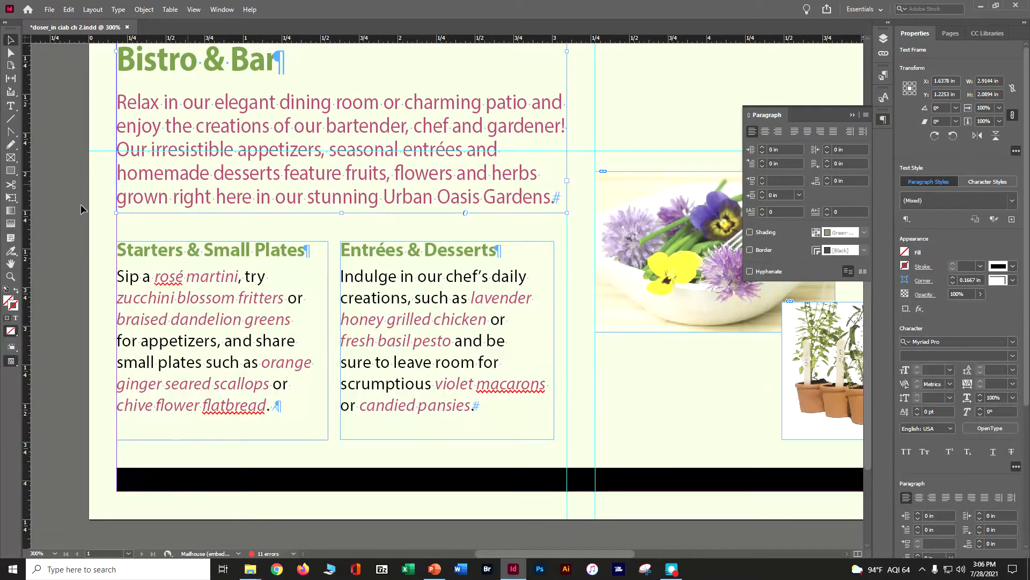
click(854, 115)
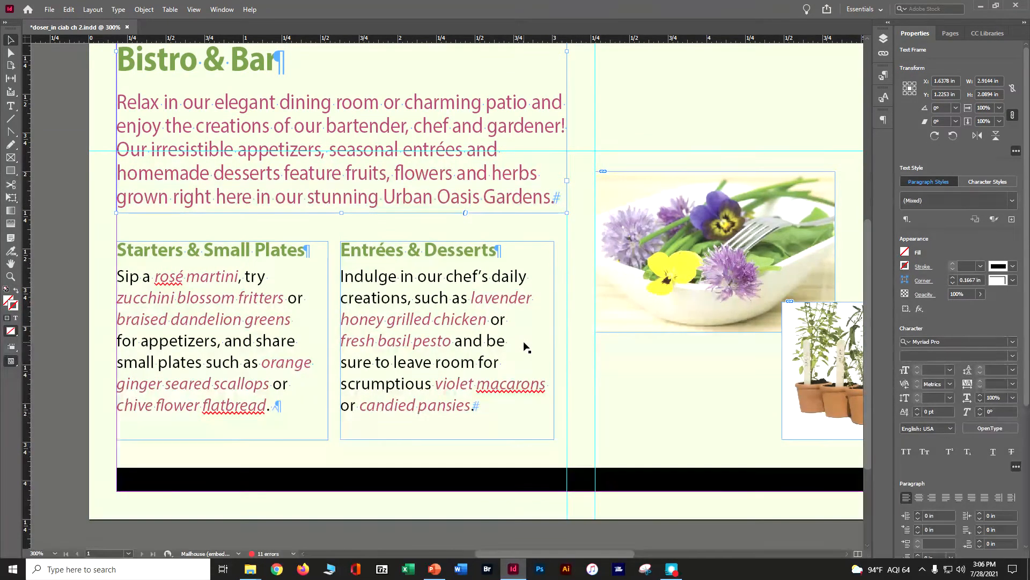
Fit the spread in the window and, with nothing selected, load DiningRoom.jpg from the Lesson02 folder for placing.
click(195, 10)
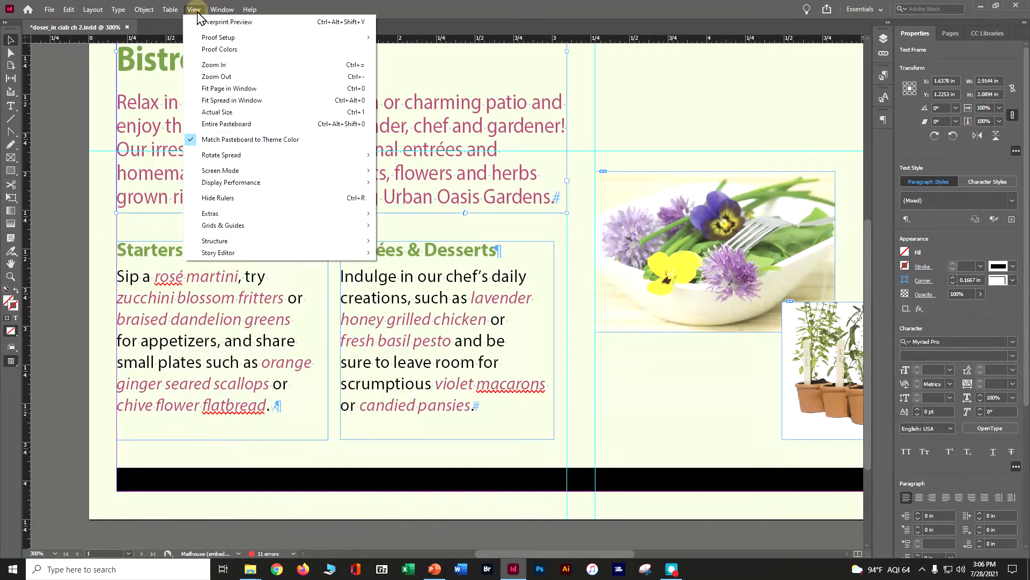
click(213, 101)
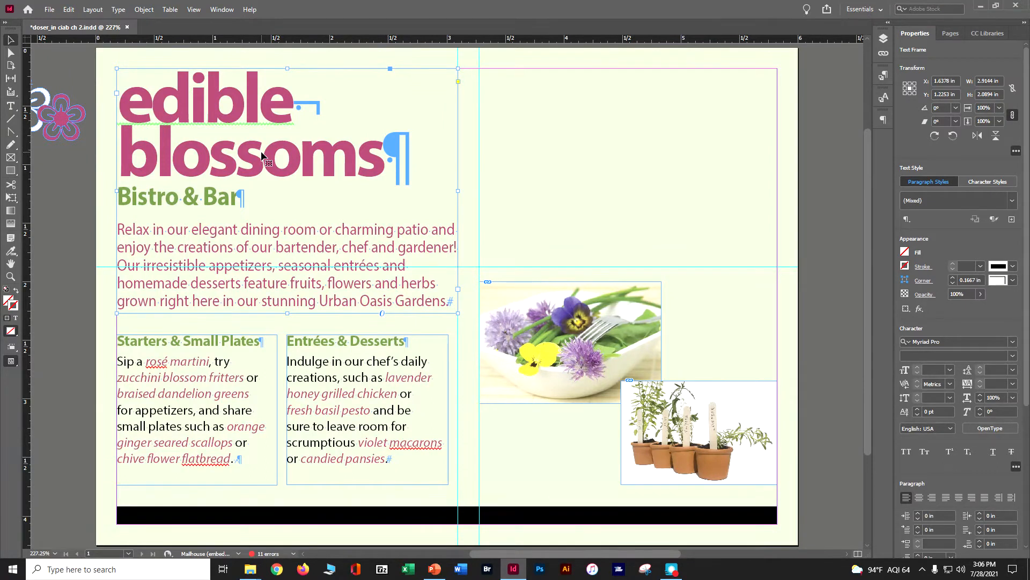
click(62, 198)
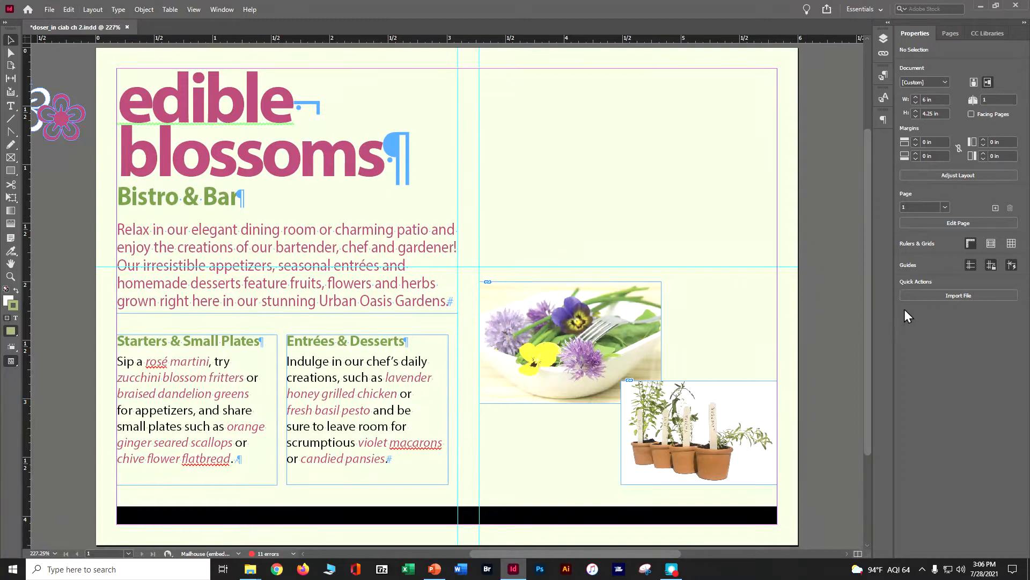
click(941, 297)
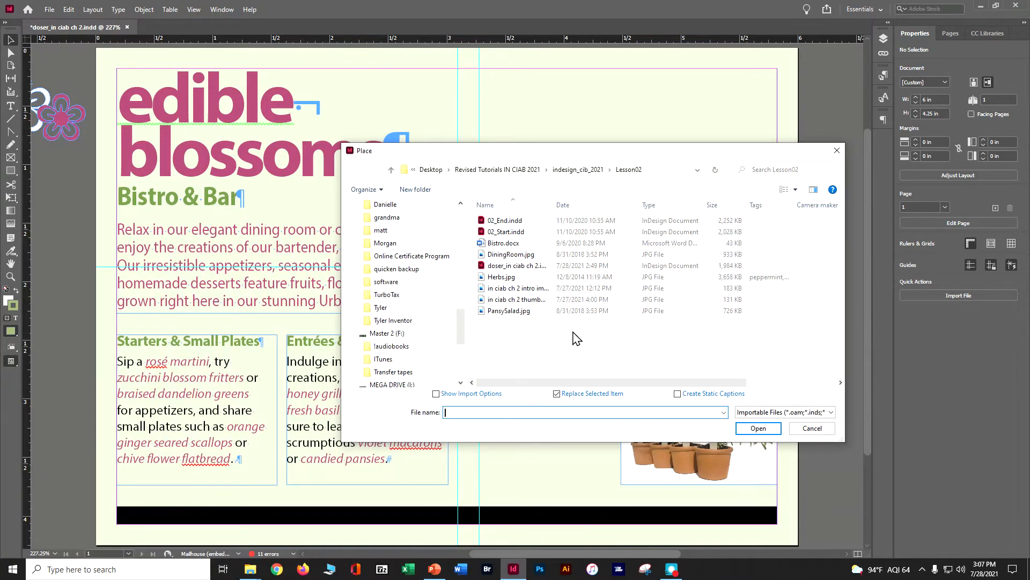
click(530, 256)
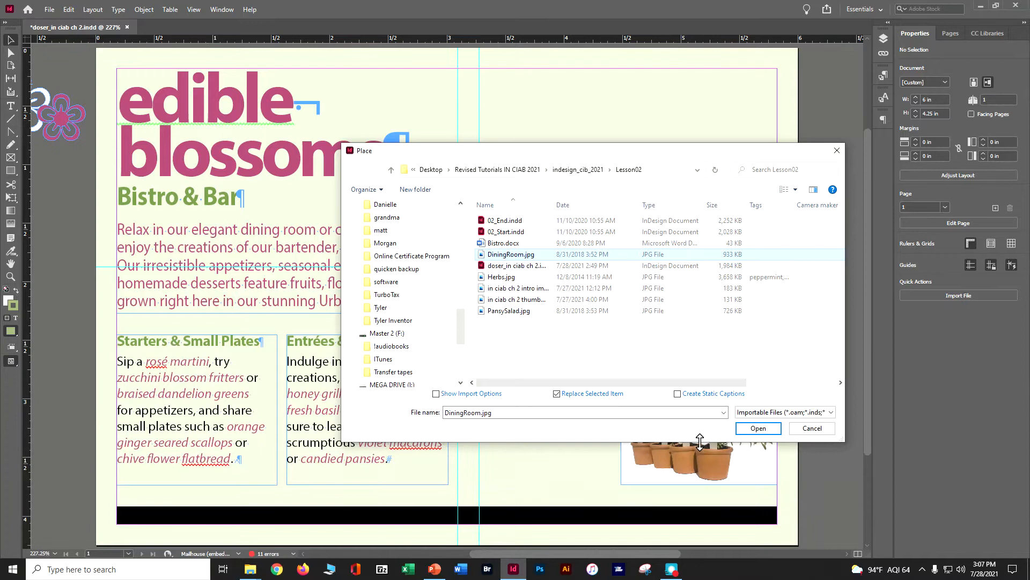
click(761, 431)
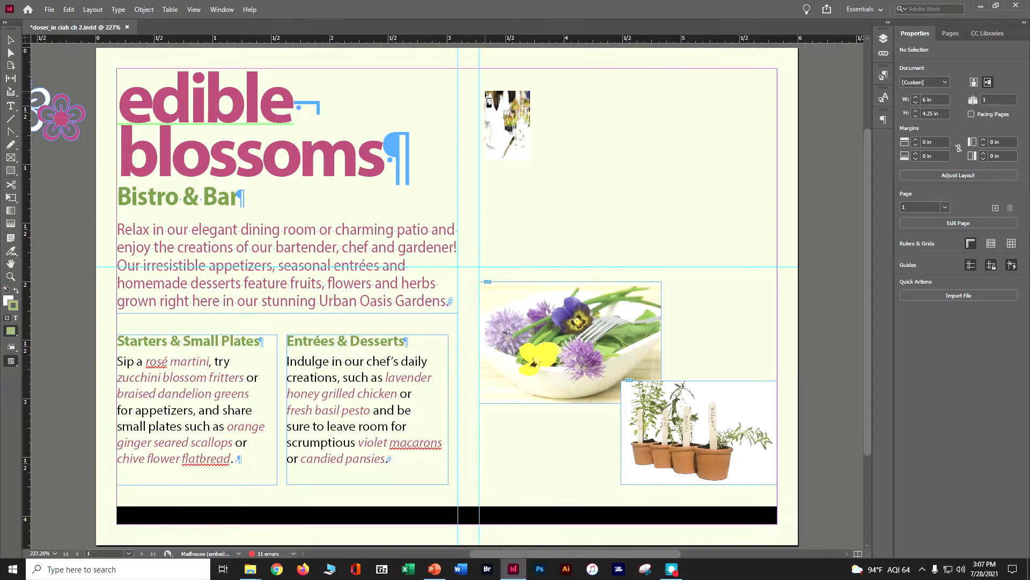
Try to place the dining room photo at full size where the top margin meets the second vertical guide, and undo the placement.
key(Escape)
key(ctrl+equal)
key(ctrl+equal)
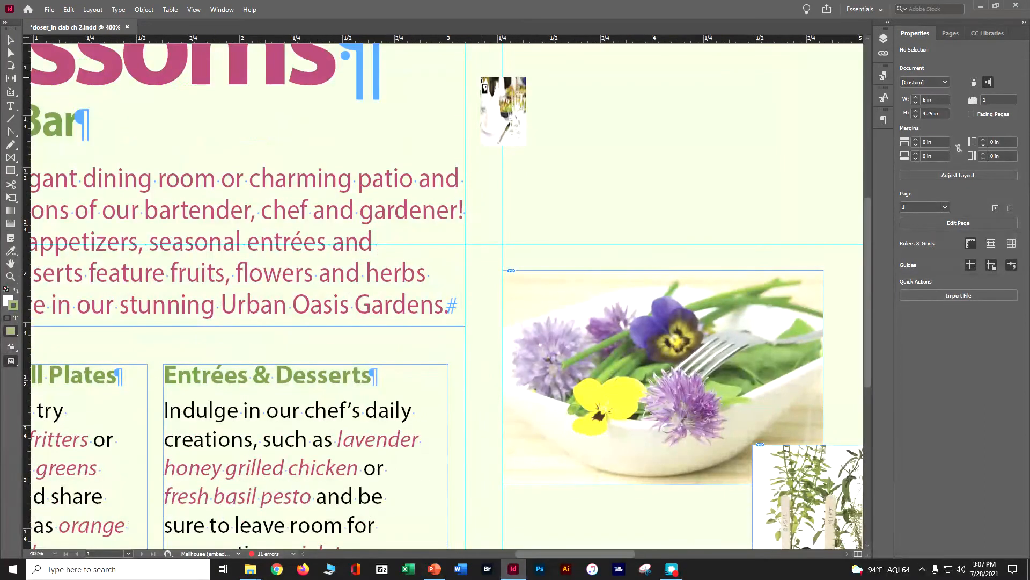
drag(594, 109, 460, 433)
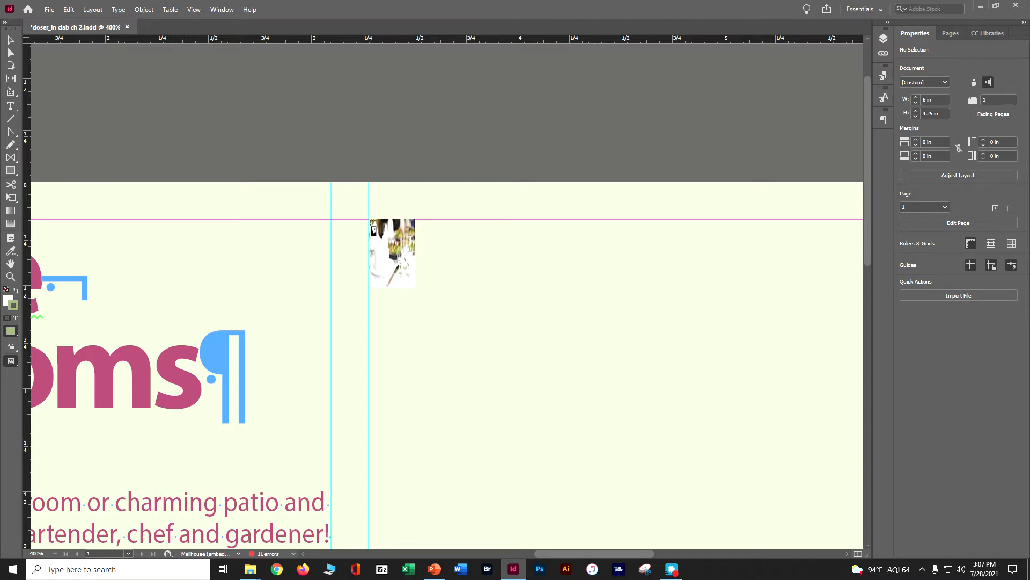
click(370, 220)
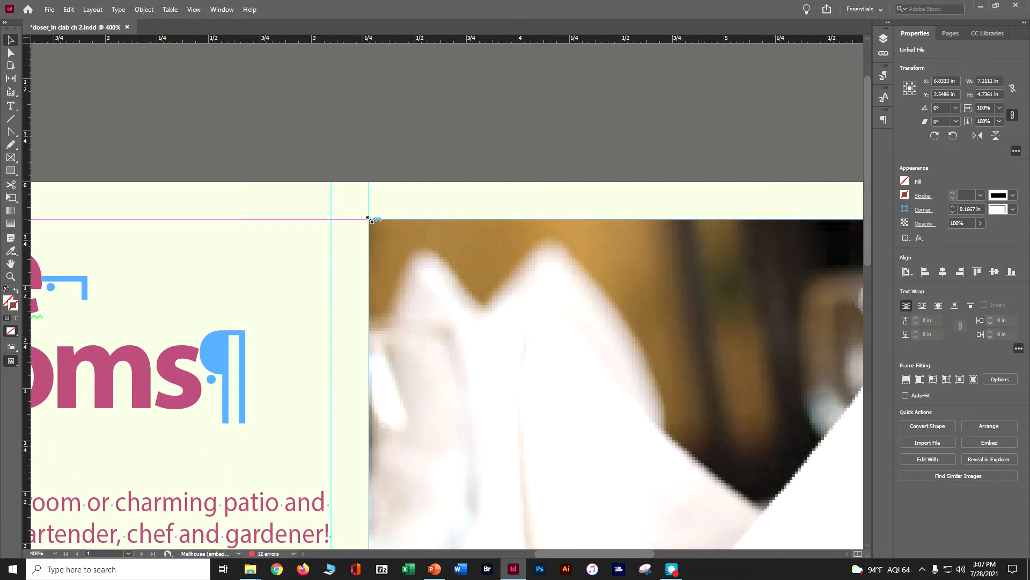
key(ctrl+minus)
key(ctrl+minus)
key(ctrl+minus)
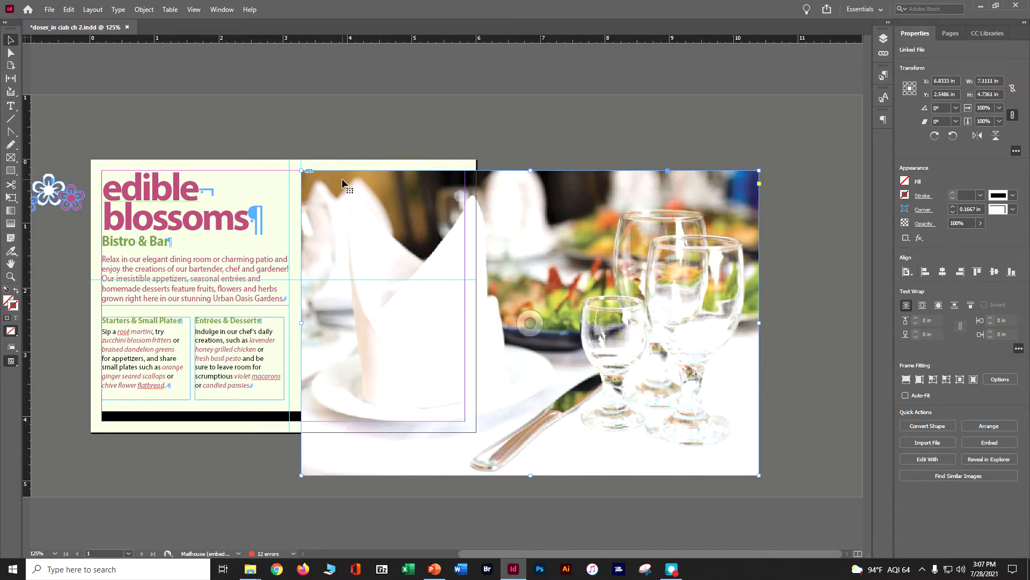
key(ctrl+z)
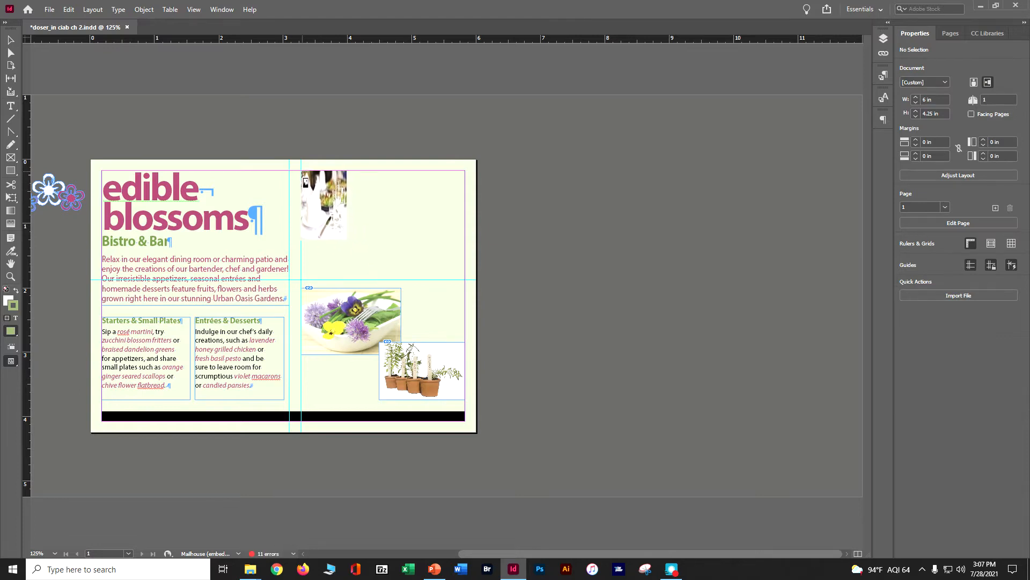
Place the dining room photo about 2.54 by 1.69 in, spanning from the second vertical guide to the right margin and down to the horizontal guide.
drag(303, 173, 465, 280)
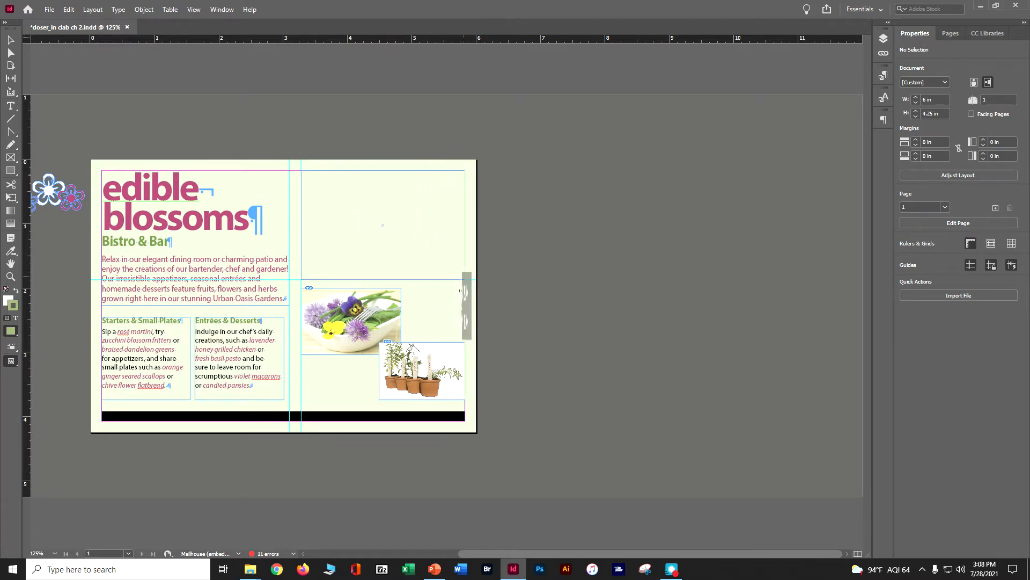
click(338, 207)
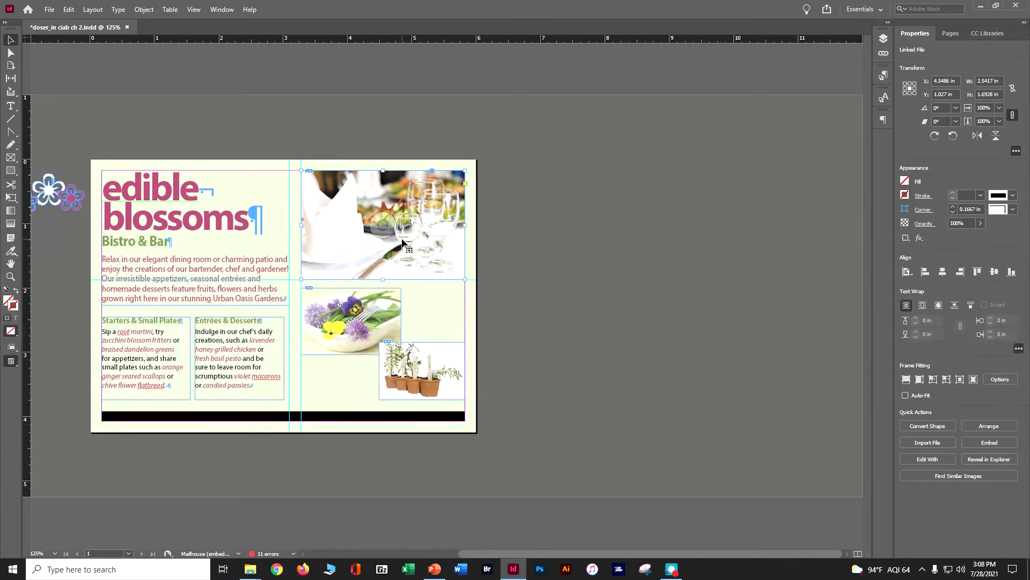
drag(382, 280, 386, 279)
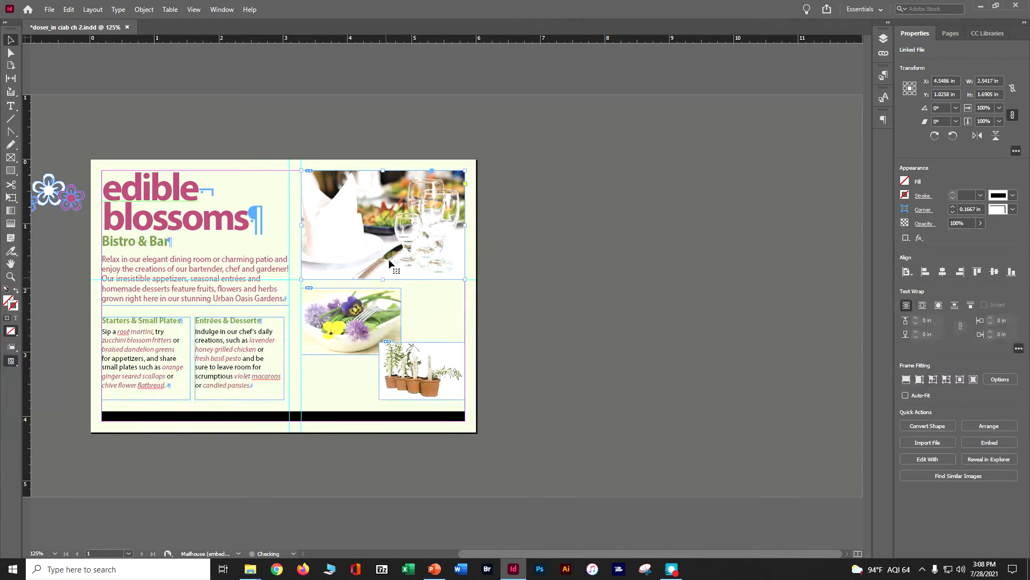
mouse_move(384, 171)
mouse_down()
mouse_move(386, 183)
mouse_move(384, 171)
mouse_up()
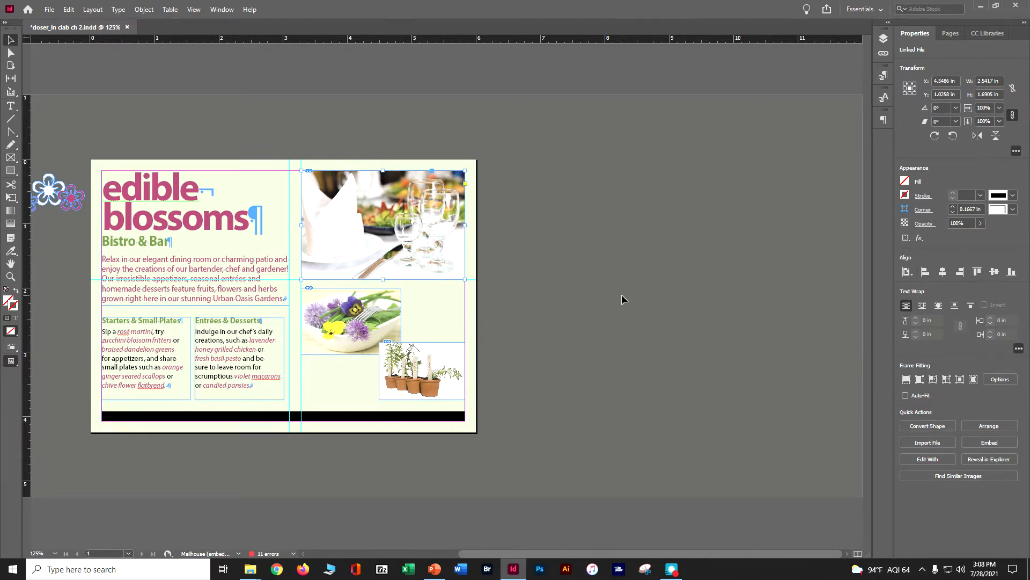
Shift the dining room photo slightly rightward within its frame, to about 1.35 in horizontally, and save the document.
click(384, 227)
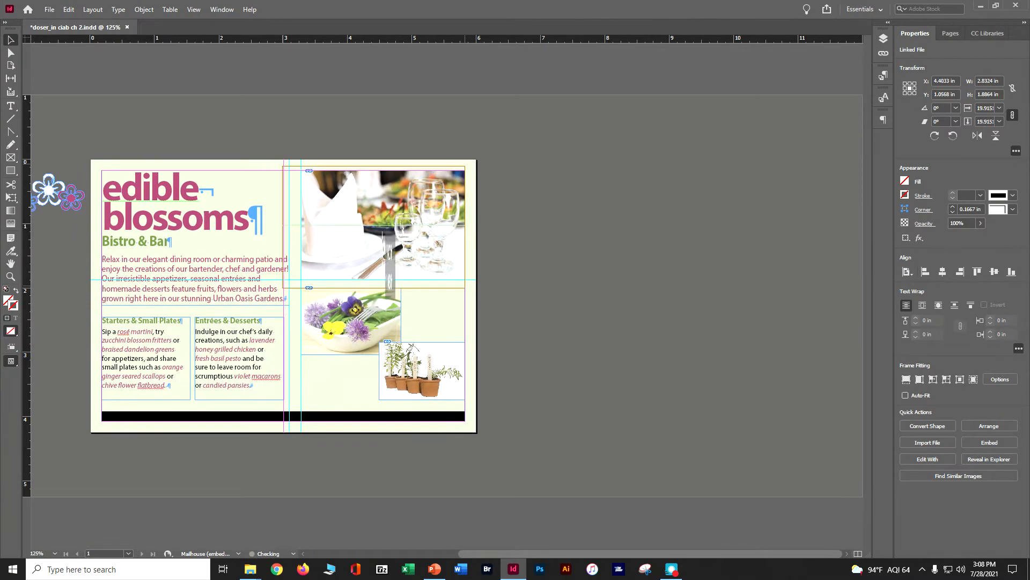
drag(384, 227, 392, 228)
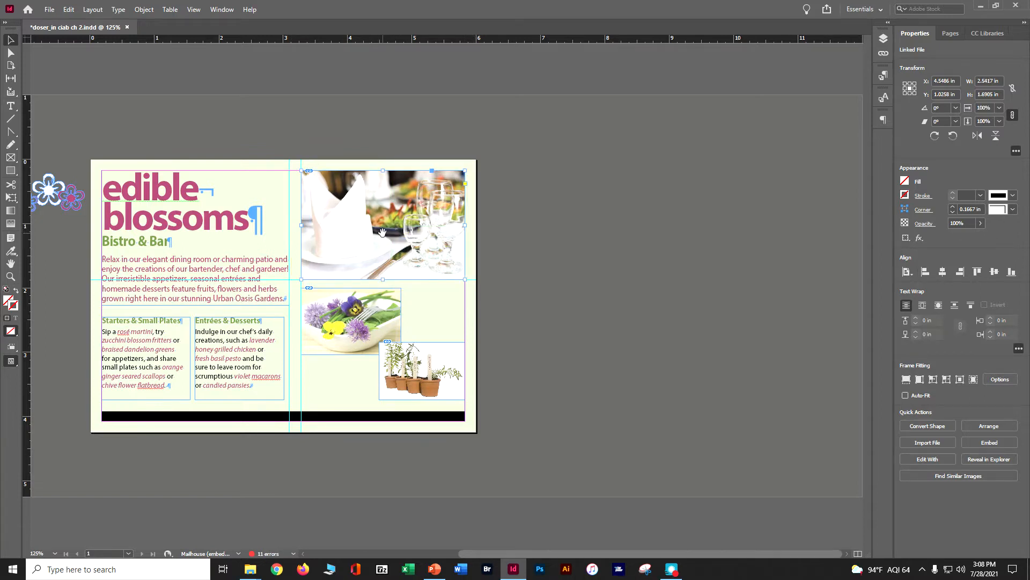
click(382, 226)
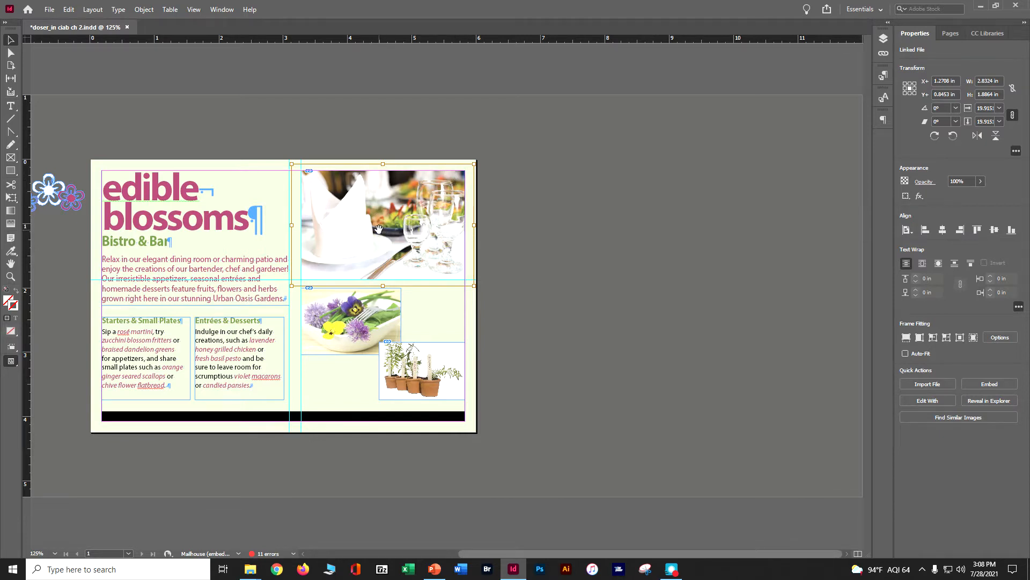
drag(379, 229, 389, 229)
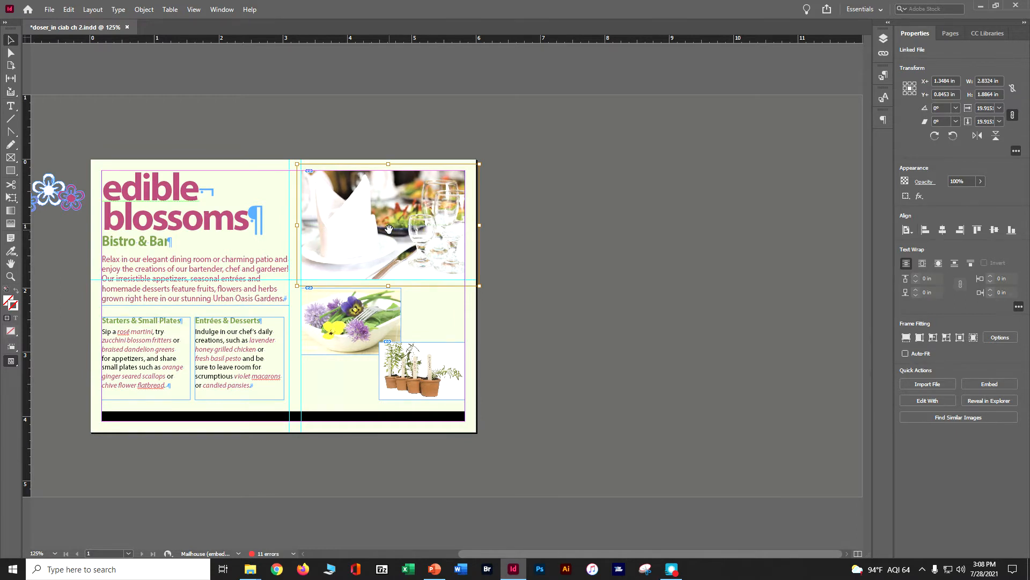
click(544, 246)
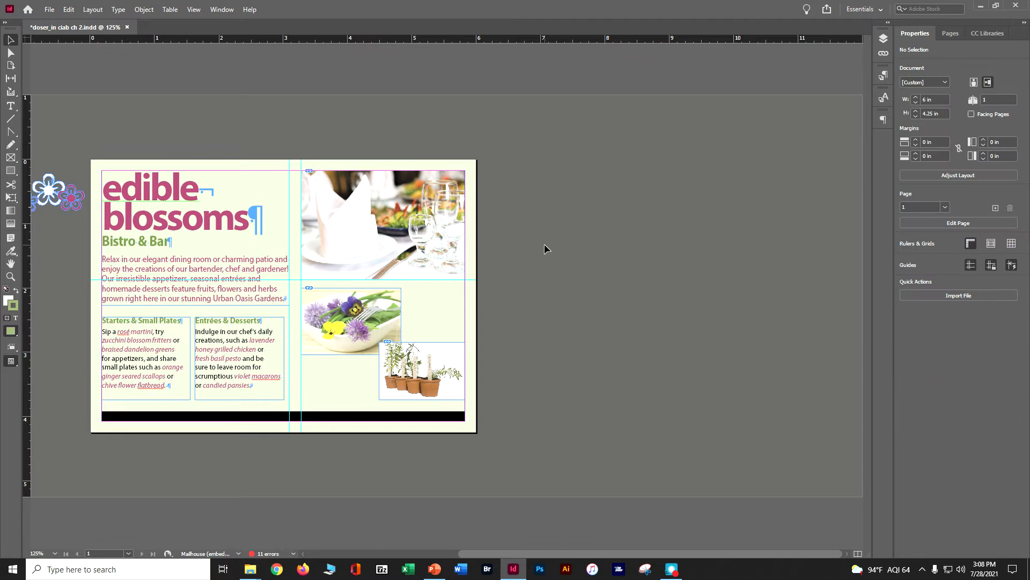
key(ctrl+s)
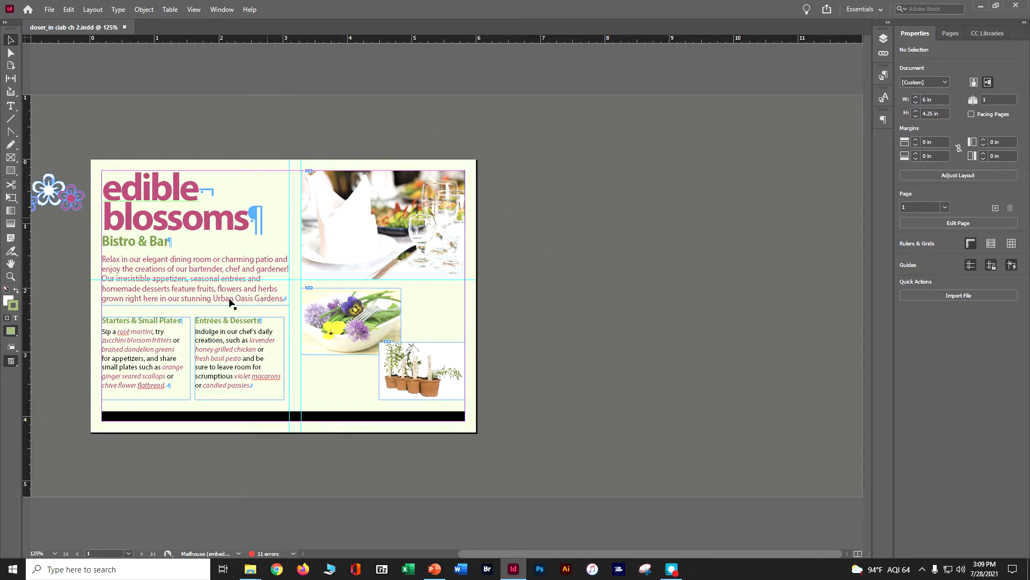
Move the grouped flower artwork from the pasteboard onto the page beside the "edible blossoms" headline.
drag(245, 131, 377, 133)
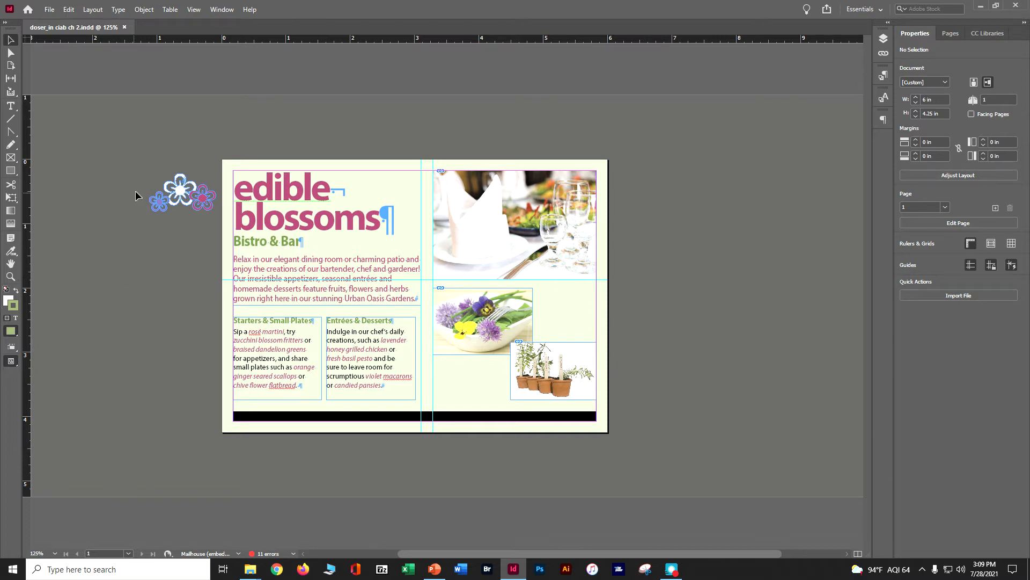
click(183, 194)
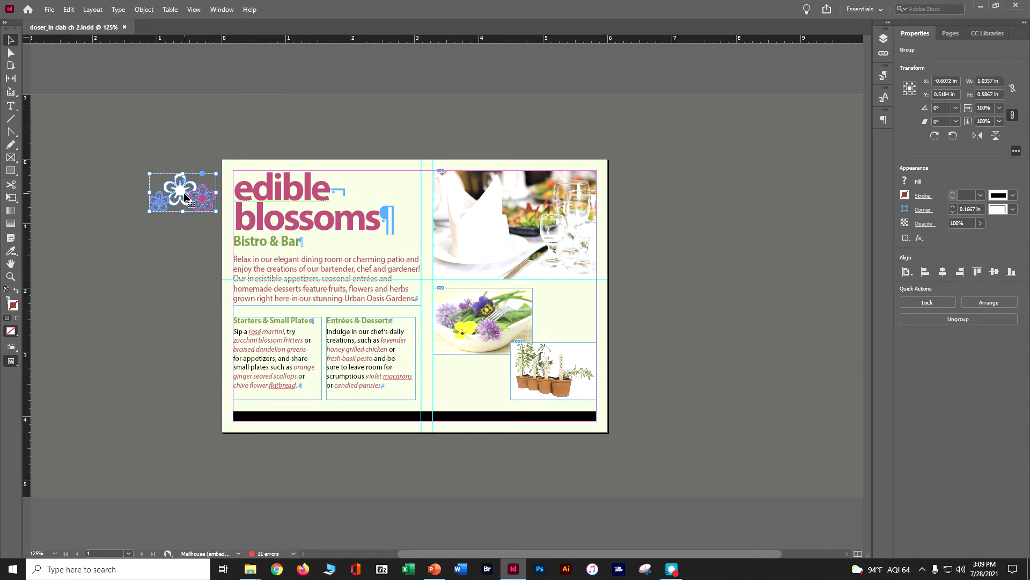
drag(184, 197, 374, 195)
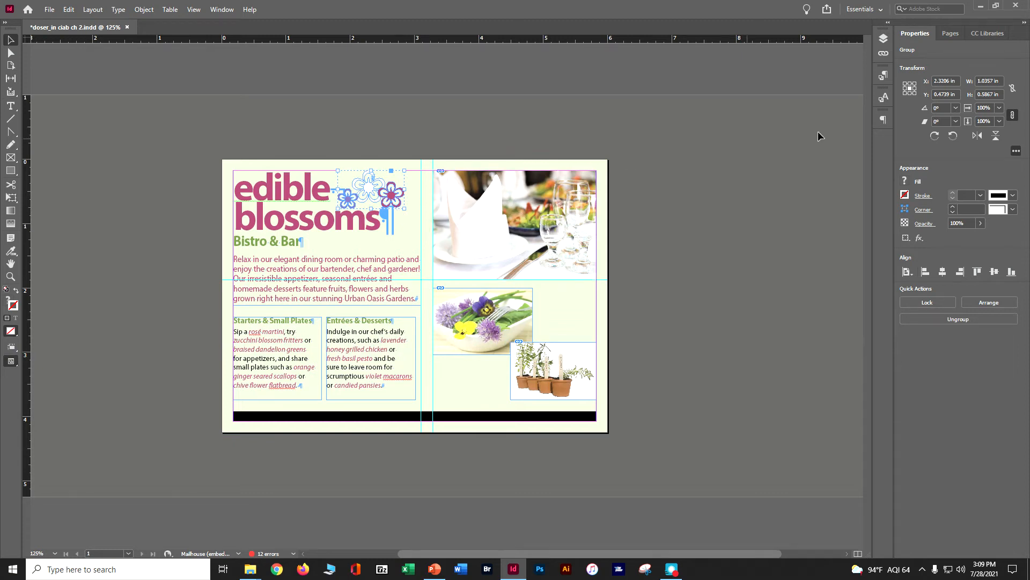
Position the flower group's center at X 1.85 in, Y 0.05 in and rotate the group to -10°.
click(946, 81)
text(1.85)
key(Tab)
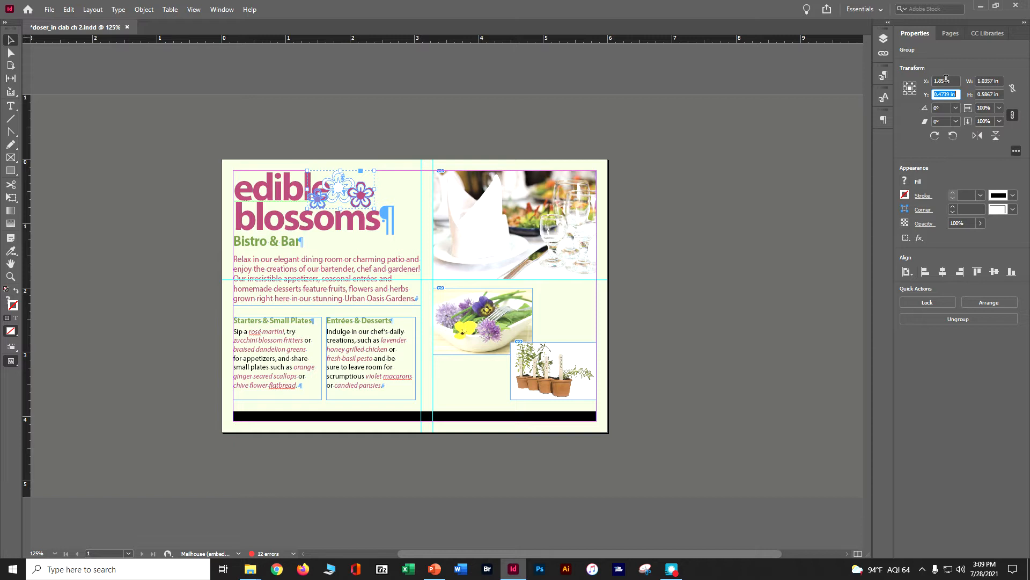
key(BackSpace)
text(.05)
key(Tab)
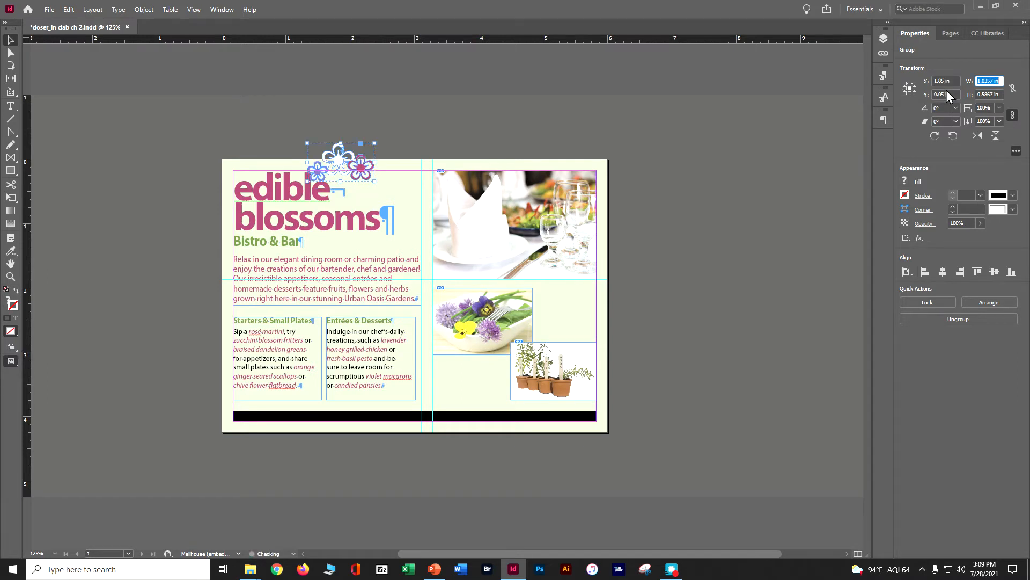
click(943, 110)
text(-10)
key(Return)
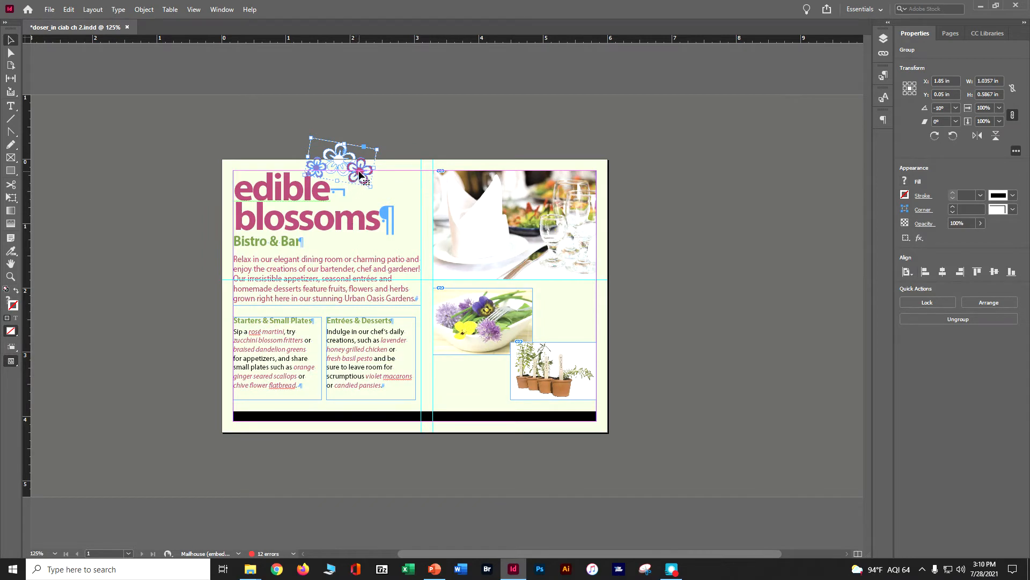
Shift and slightly rotate the flower group beside the "edible" headline, to about X 2.36 in, Y 0.46 in and -11°.
mouse_move(360, 178)
mouse_down()
mouse_move(368, 203)
mouse_move(370, 189)
mouse_up()
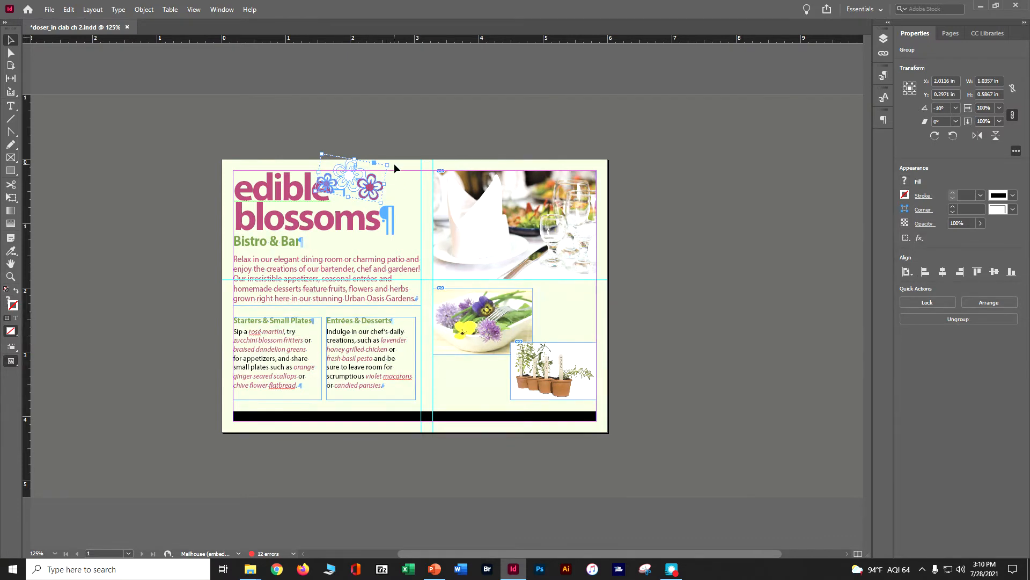
drag(394, 165, 394, 167)
key(Right)
key(Right)
key(Right)
key(Right)
key(Right)
key(Right)
key(Right)
key(Right)
key(Right)
key(Right)
key(Right)
key(Right)
key(Right)
key(Right)
key(Right)
key(Right)
key(Right)
key(Right)
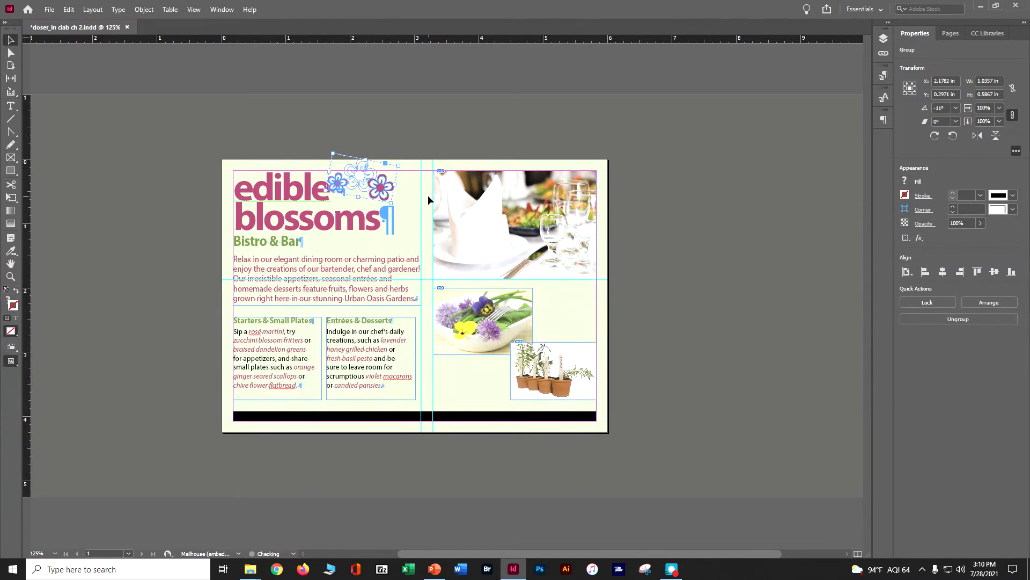
key(Down)
key(Down)
key(Down)
key(Down)
key(Down)
key(Down)
key(Down)
key(Down)
key(Down)
key(Down)
key(Down)
key(Down)
key(Right)
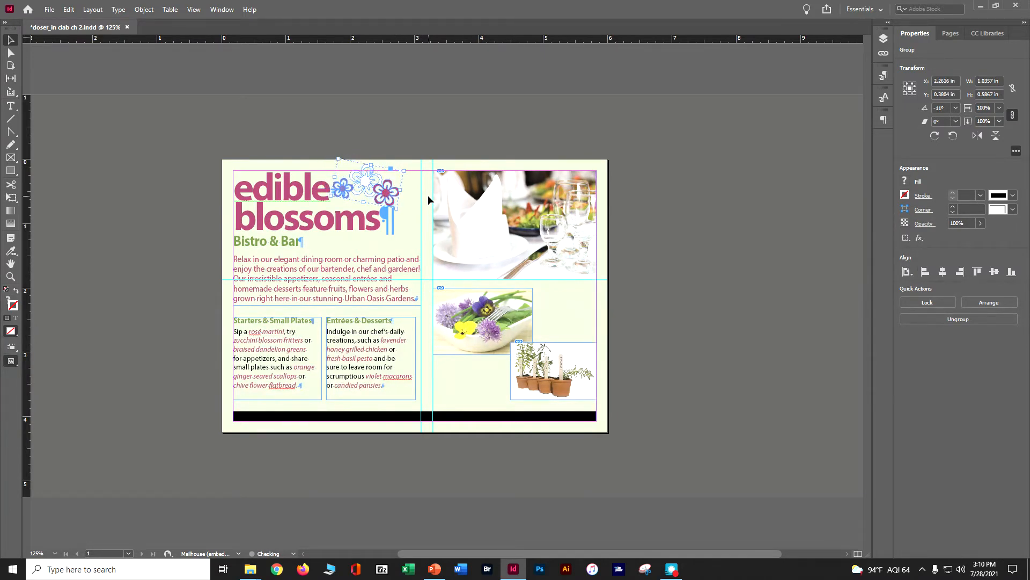
key(Right)
key(Right)
key(Right)
key(Right)
key(Right)
key(Right)
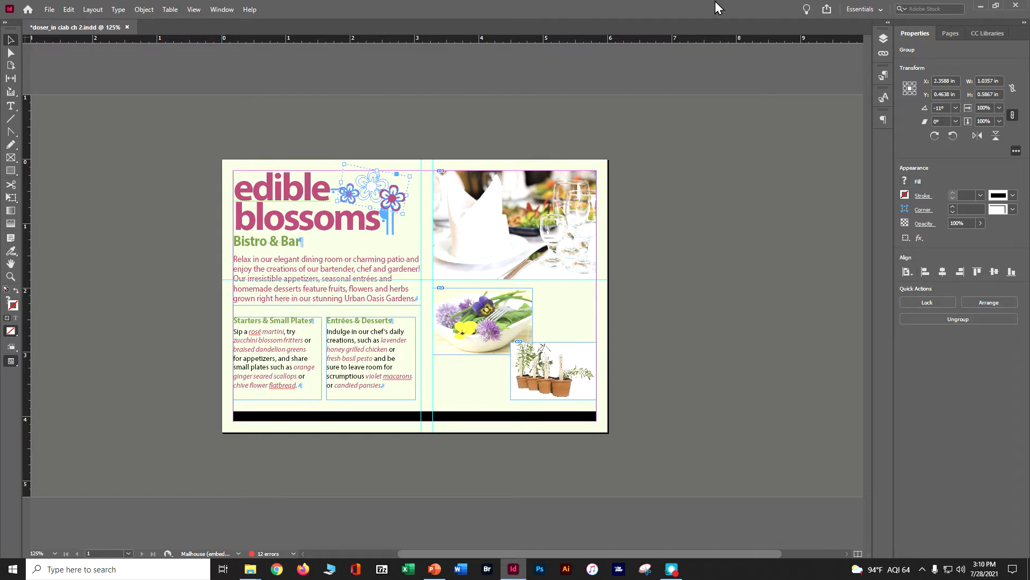
Use the flower group's upper-left corner as the reference point and position it at X 1.85 in, Y 0.05 in.
click(904, 83)
double_click(948, 81)
text(1.85)
key(Tab)
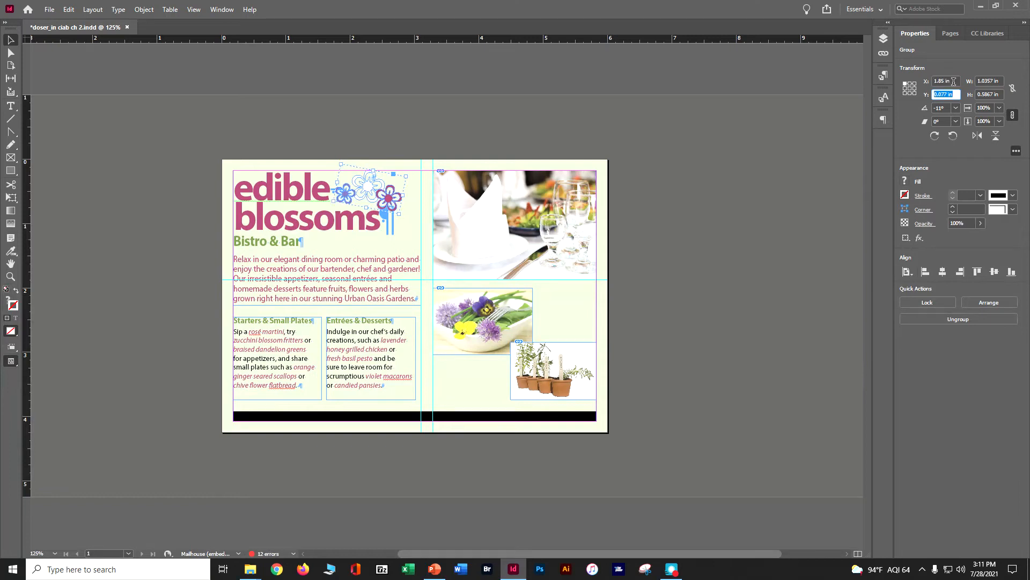
text(.05)
key(Tab)
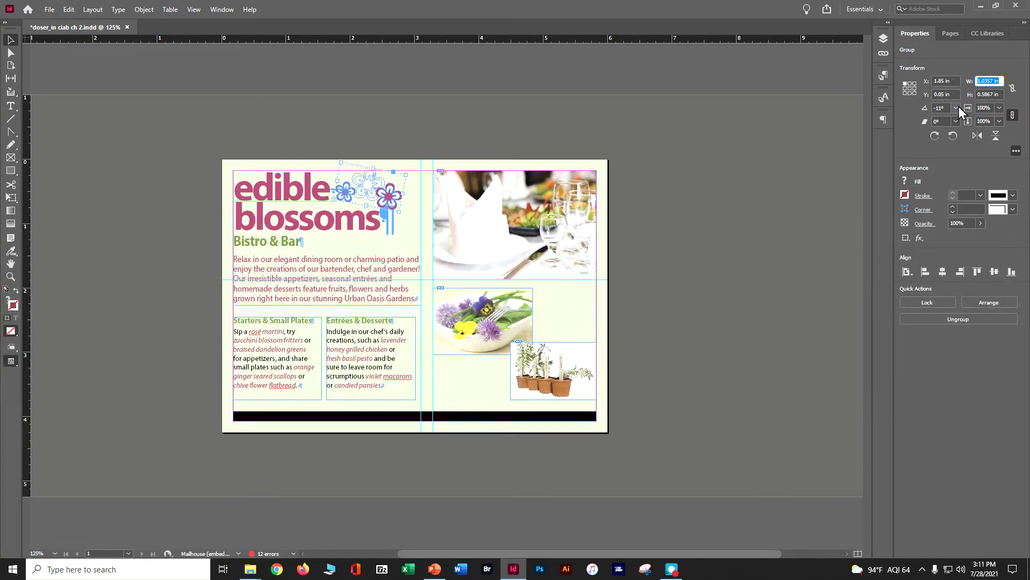
Set the flower group's rotation angle to -10°, deselect it and save the document.
click(956, 107)
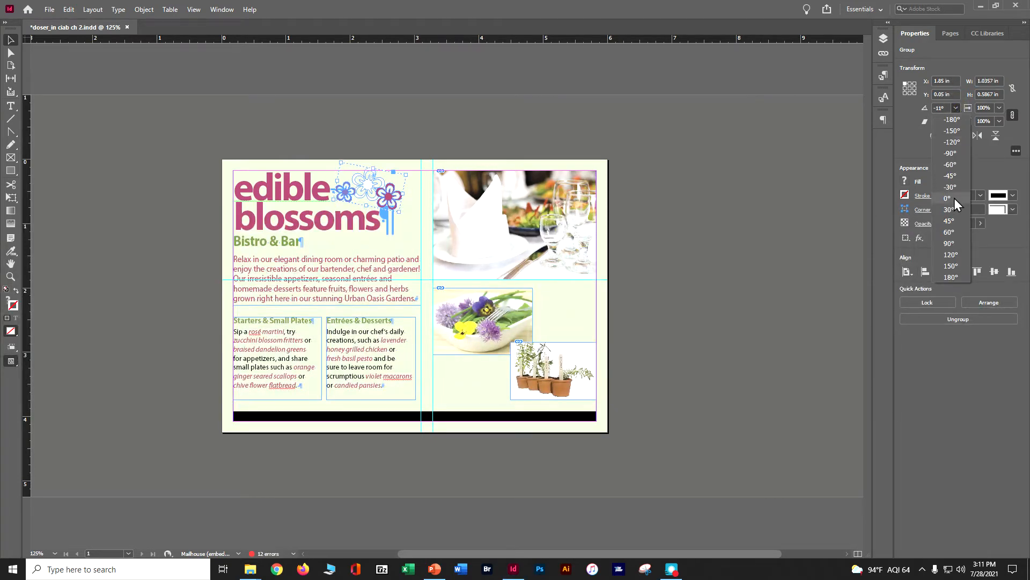
click(946, 108)
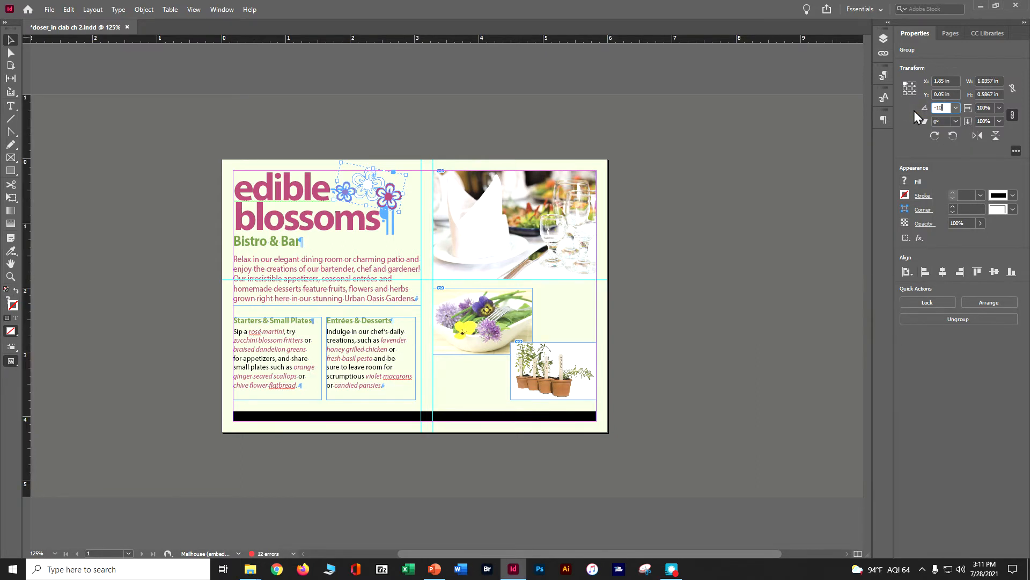
key(Return)
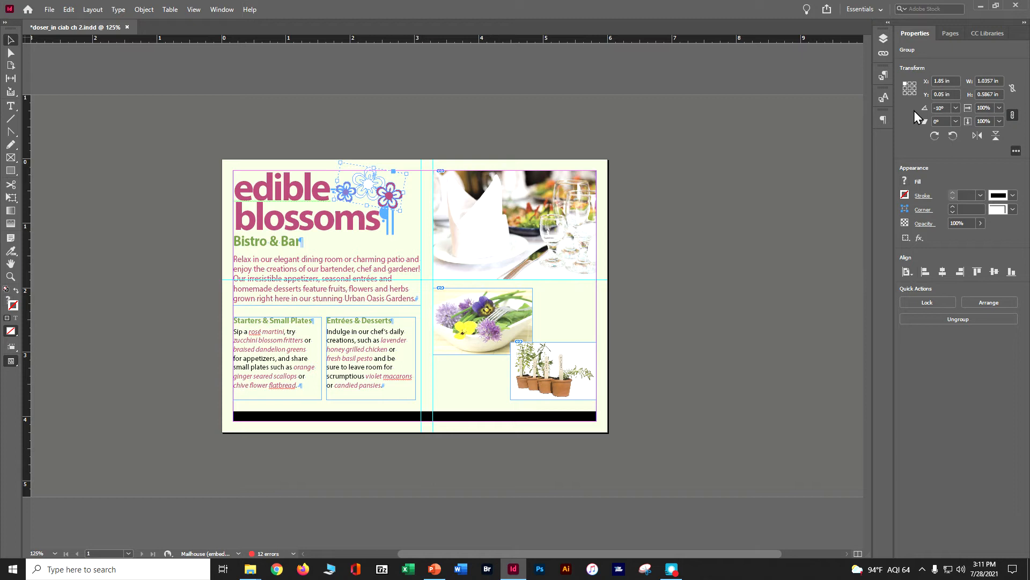
click(68, 99)
key(ctrl+s)
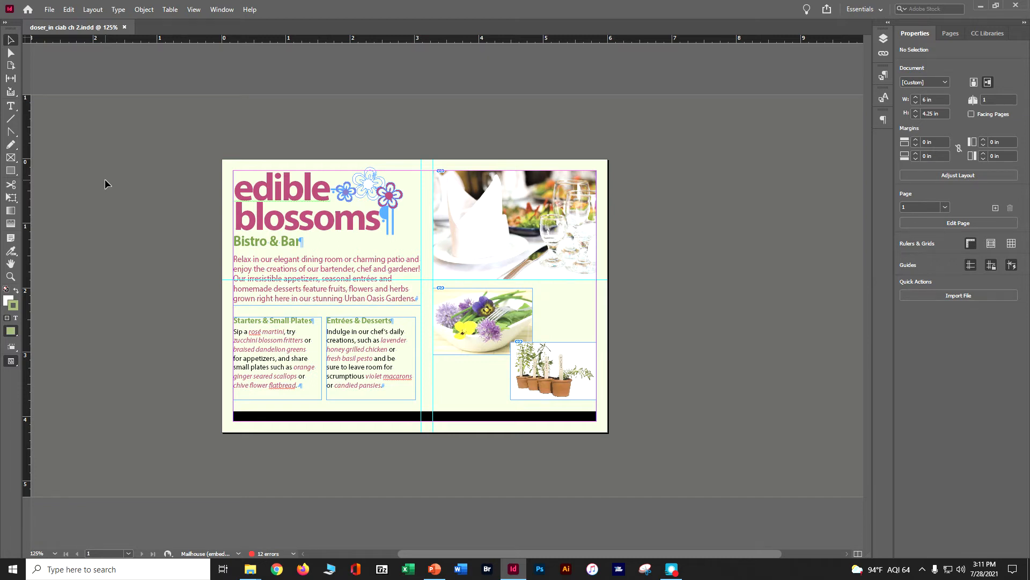
Turn off the display of hidden characters in the postcard's text.
click(69, 9)
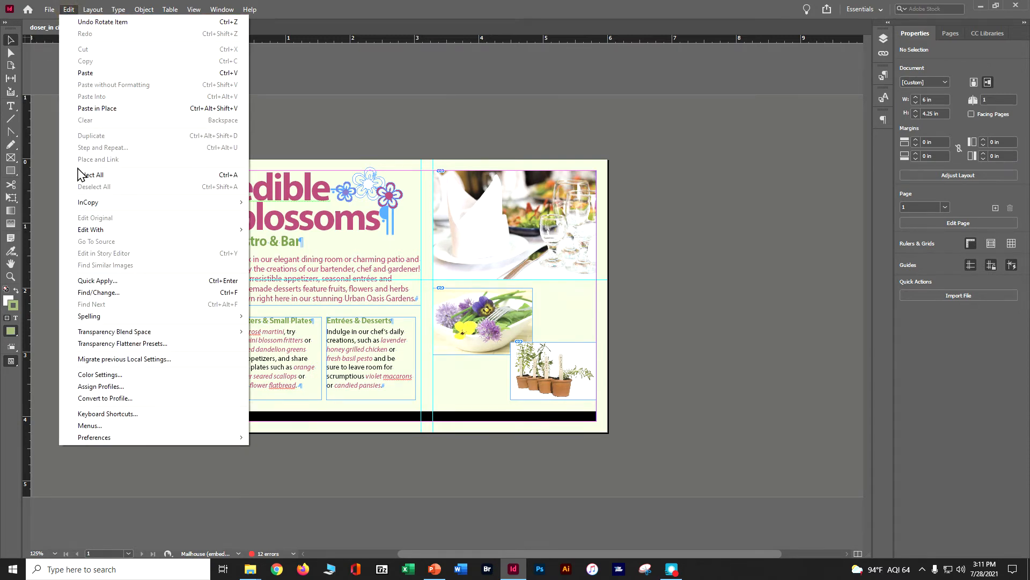
click(382, 116)
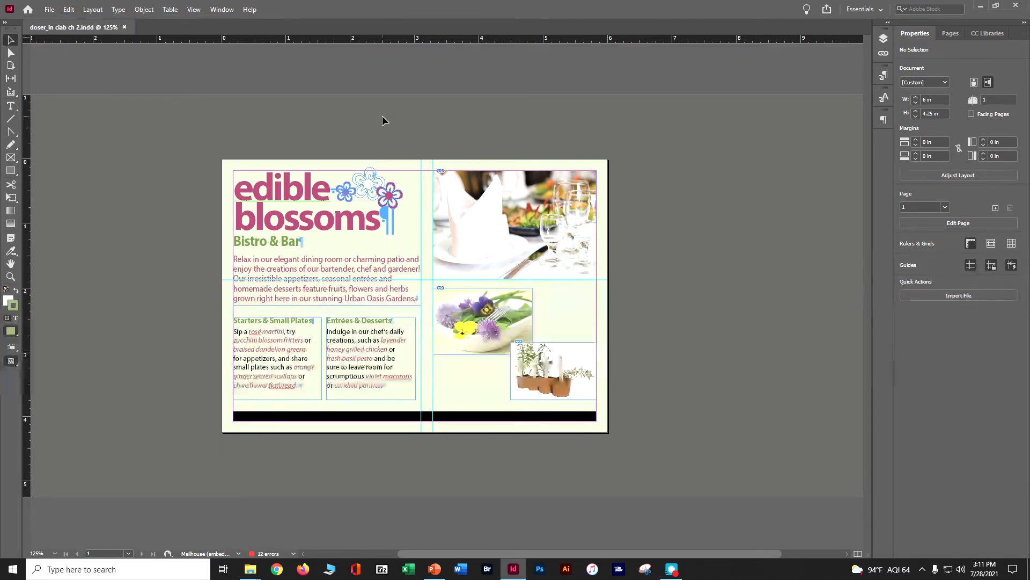
click(118, 9)
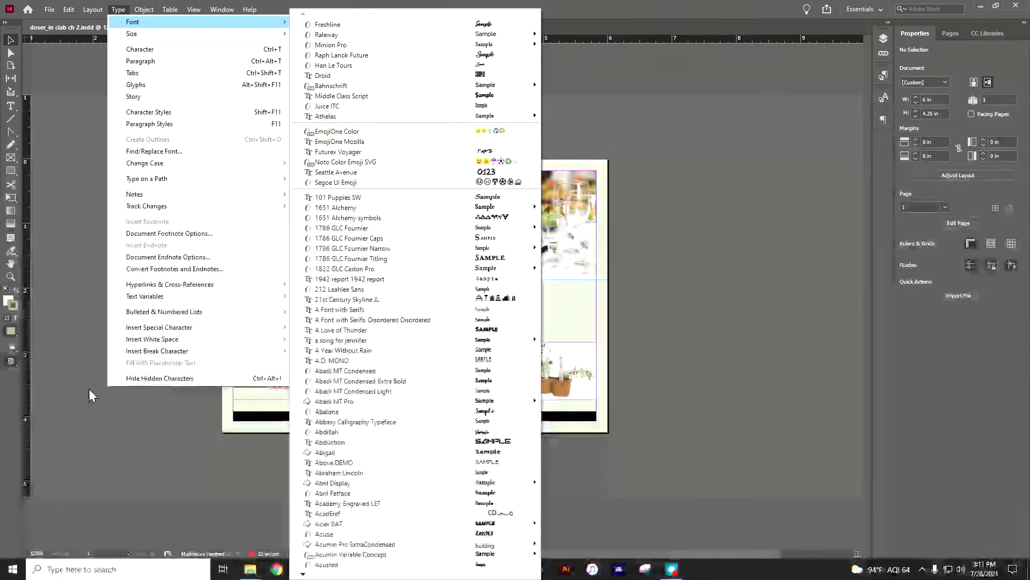
click(124, 378)
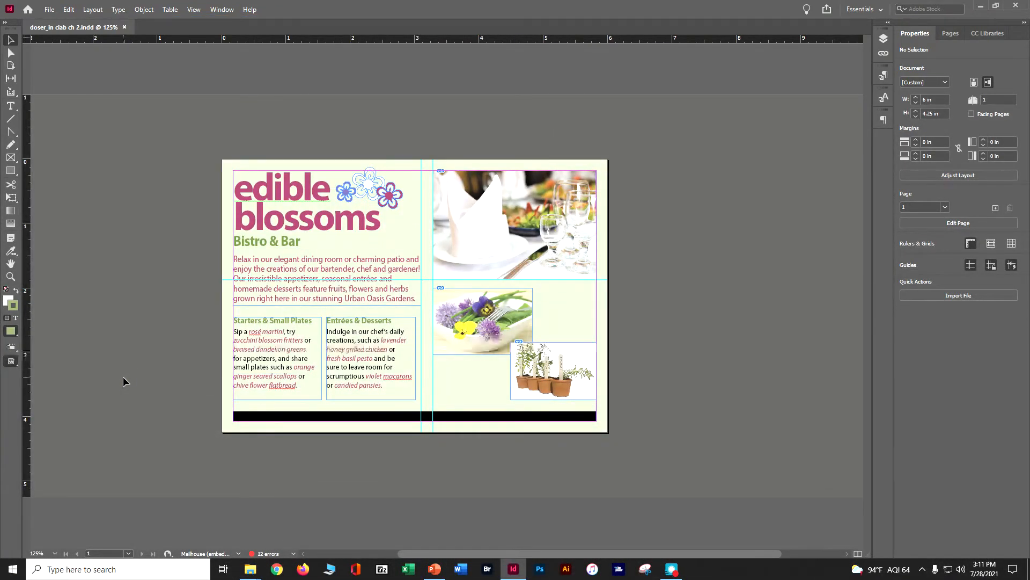
Directly select the middle flower within the group beside the headline and fill it with the Green-Dark swatch.
click(10, 54)
click(385, 185)
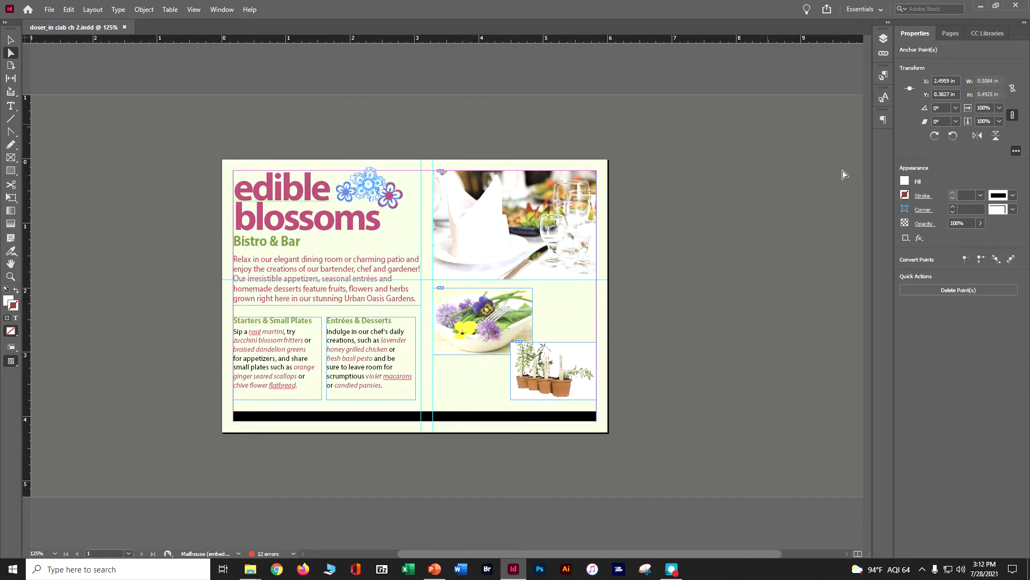
click(904, 182)
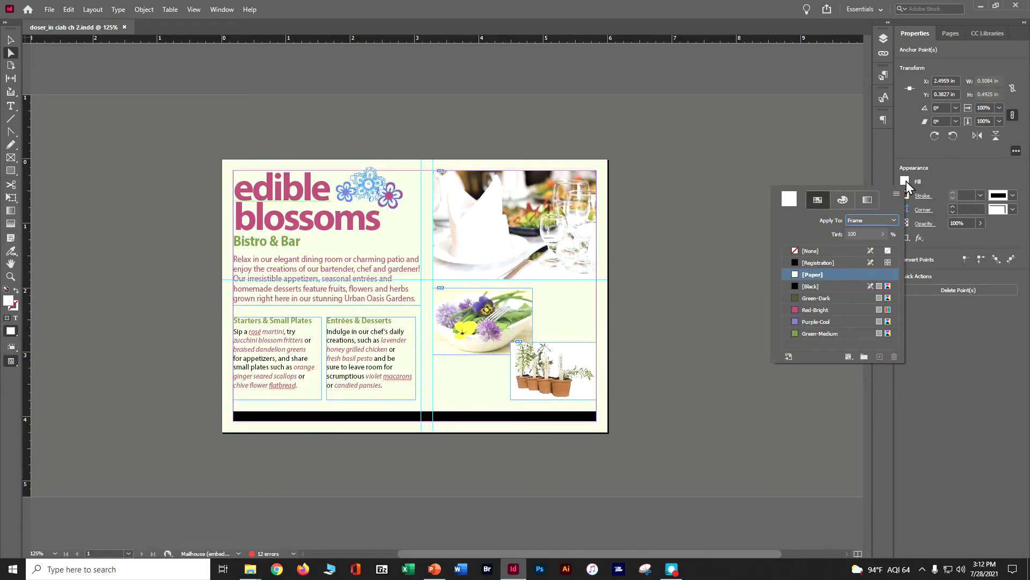
click(829, 297)
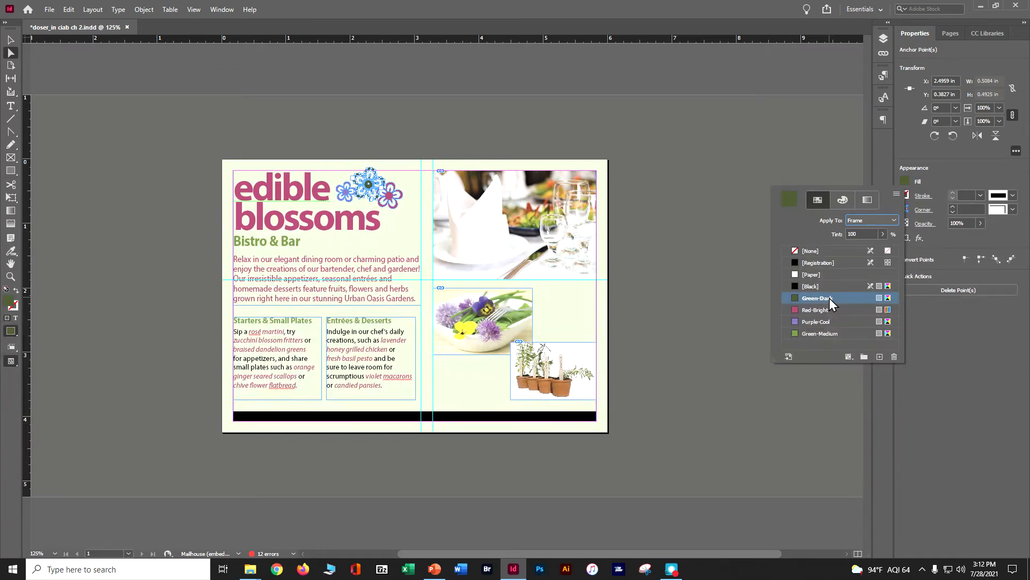
key(Escape)
key(v)
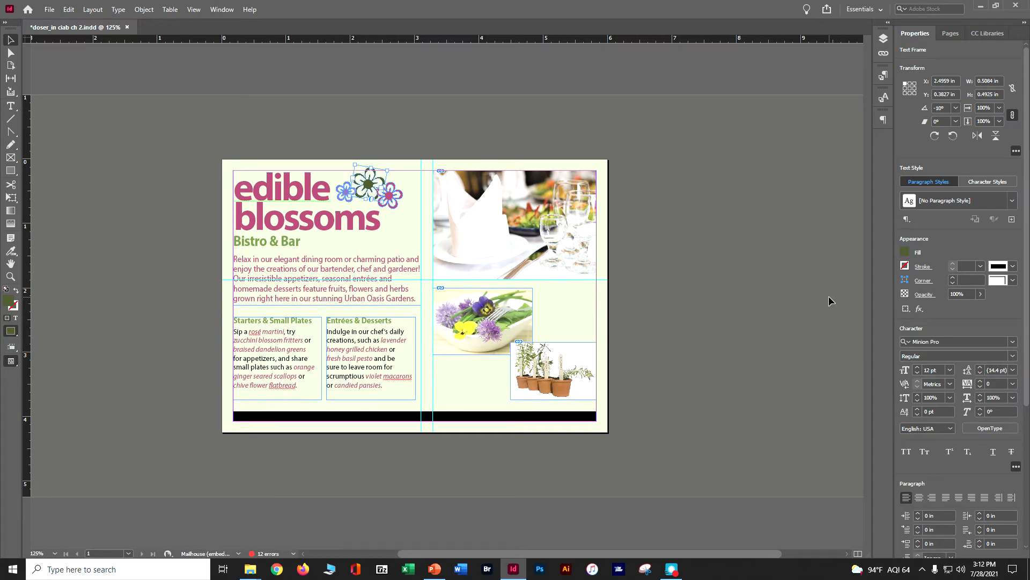
Apply the Green-Medium swatch to both fill and stroke of the thick black line along the page bottom, and save.
click(502, 417)
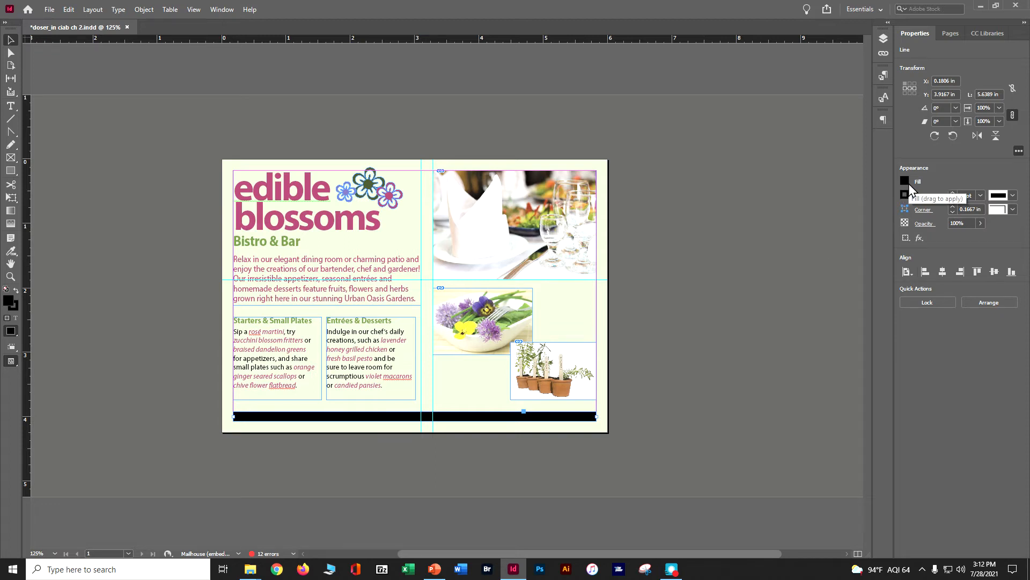
click(901, 182)
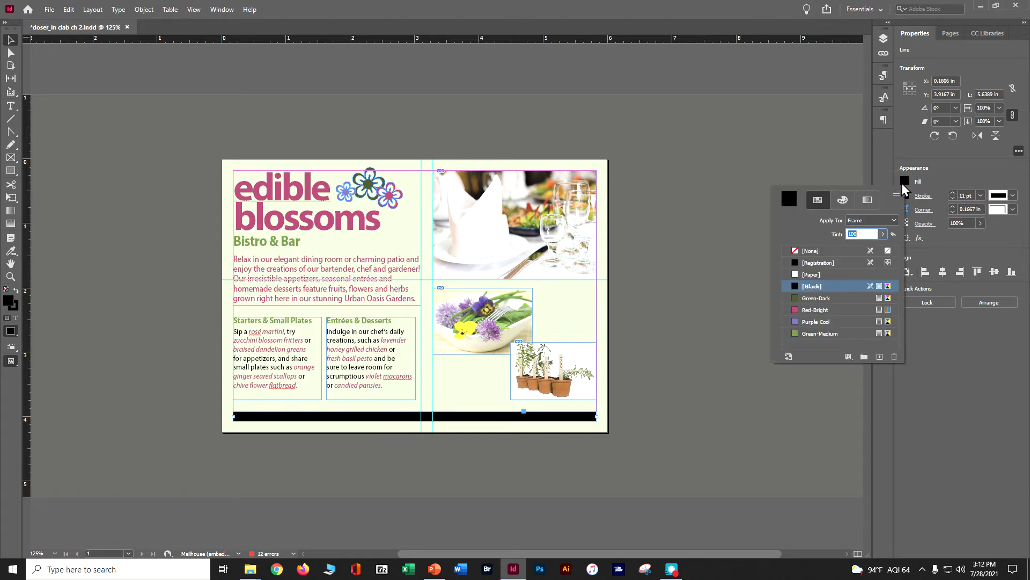
click(834, 333)
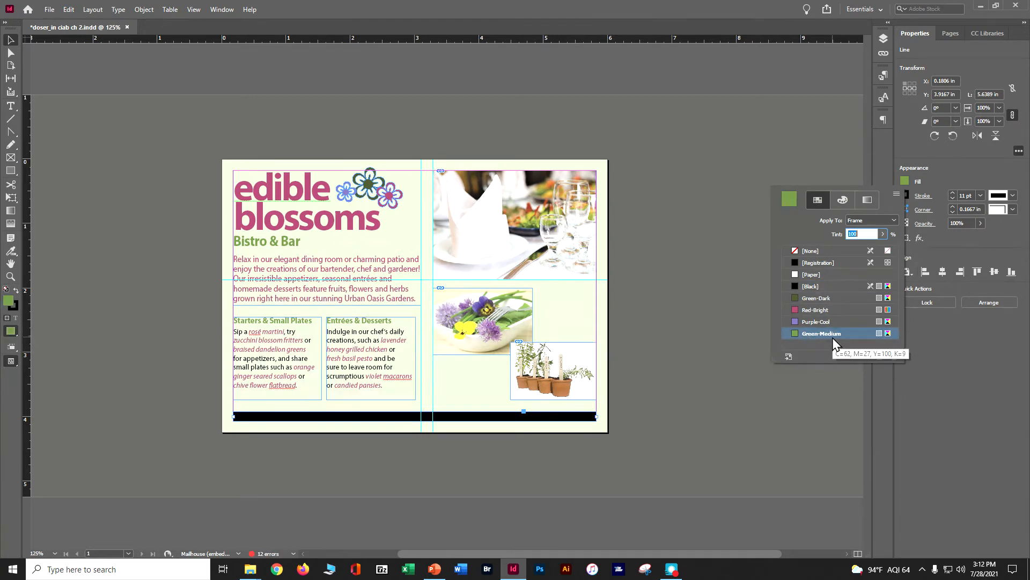
click(649, 393)
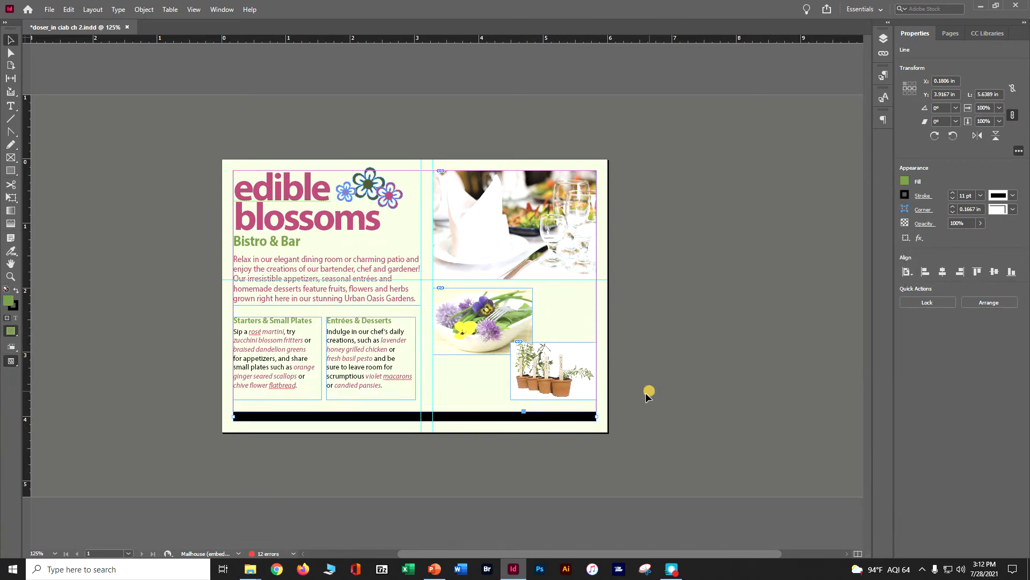
click(902, 195)
click(851, 348)
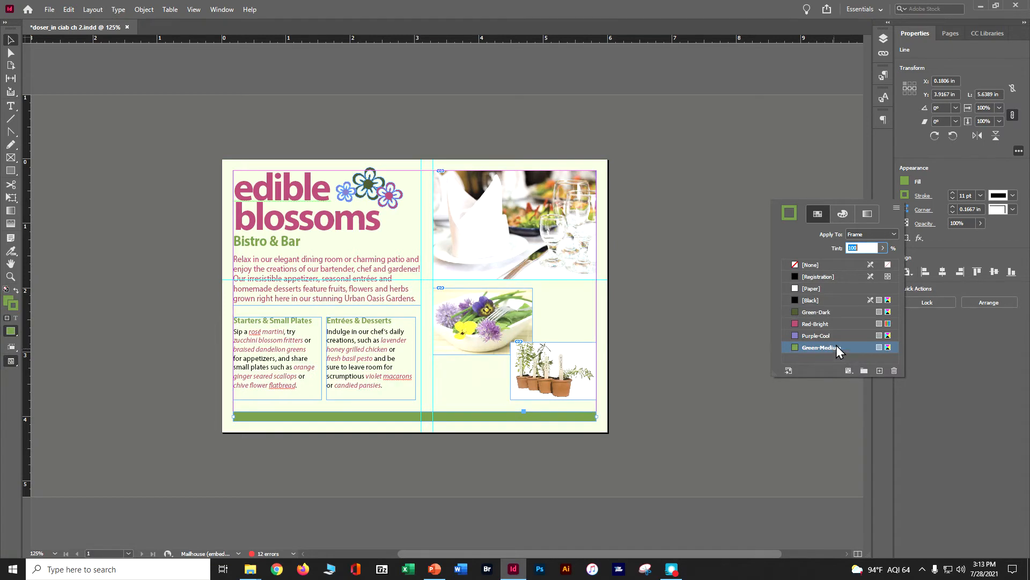
click(707, 186)
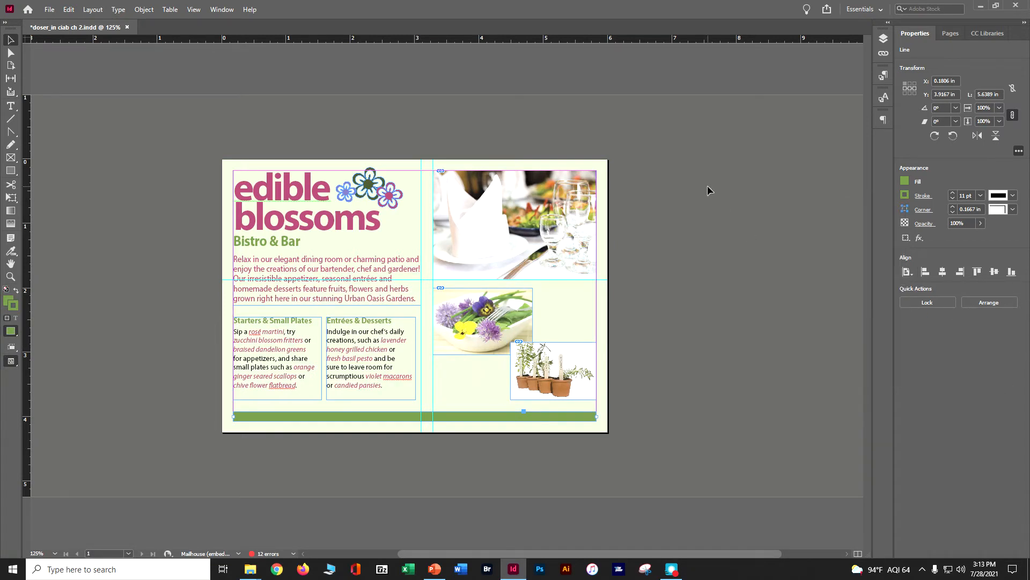
key(ctrl+s)
Show the Object Styles panel, dock it with the collapsed panels beneath Paragraph, and expand it.
click(217, 12)
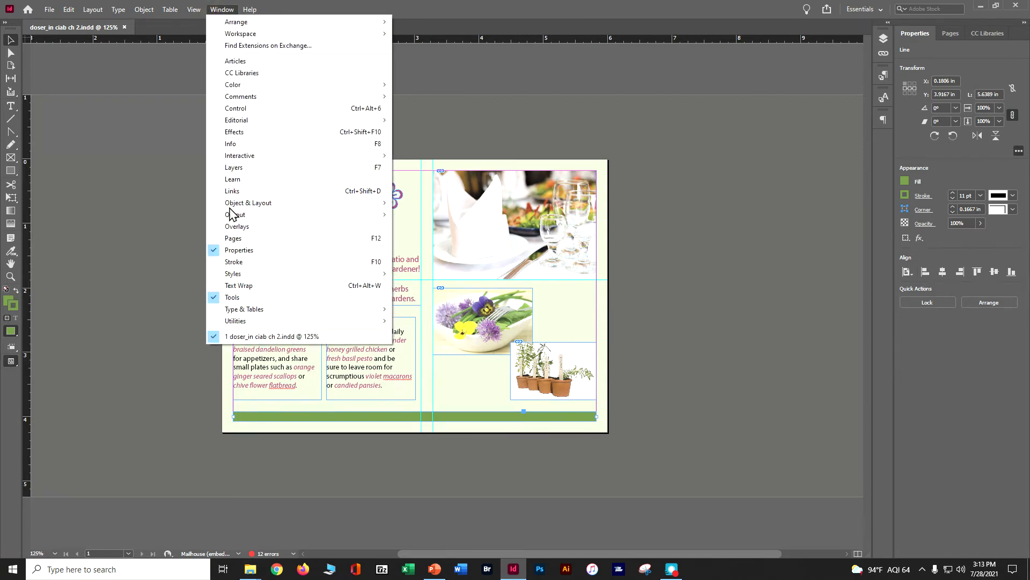
mouse_move(237, 278)
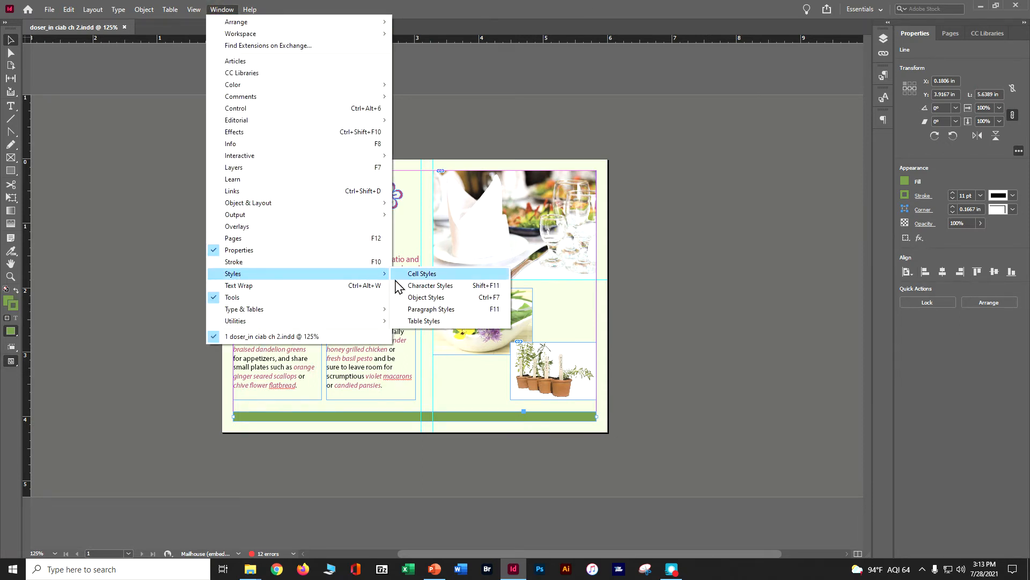
click(409, 299)
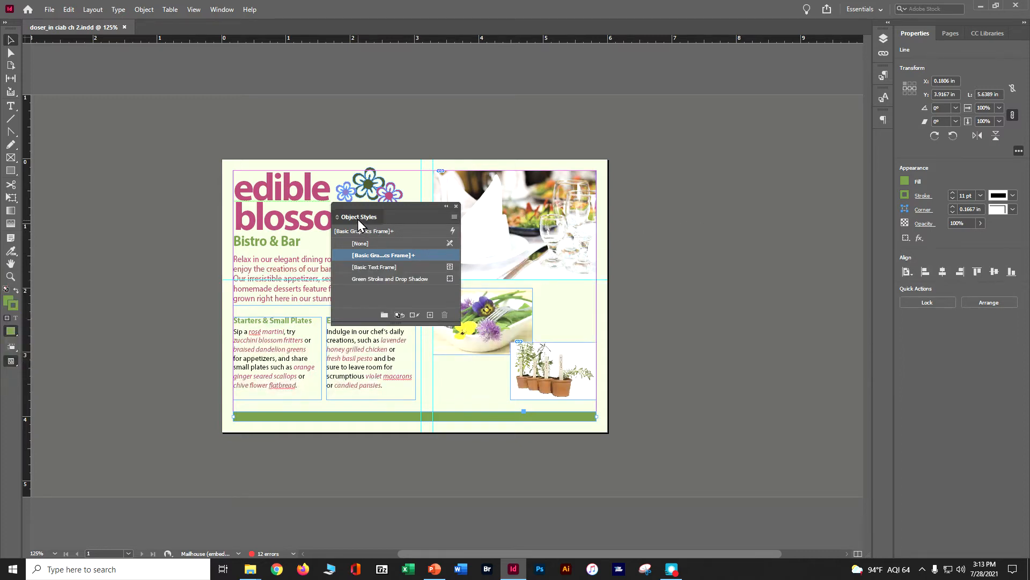
drag(358, 219, 881, 149)
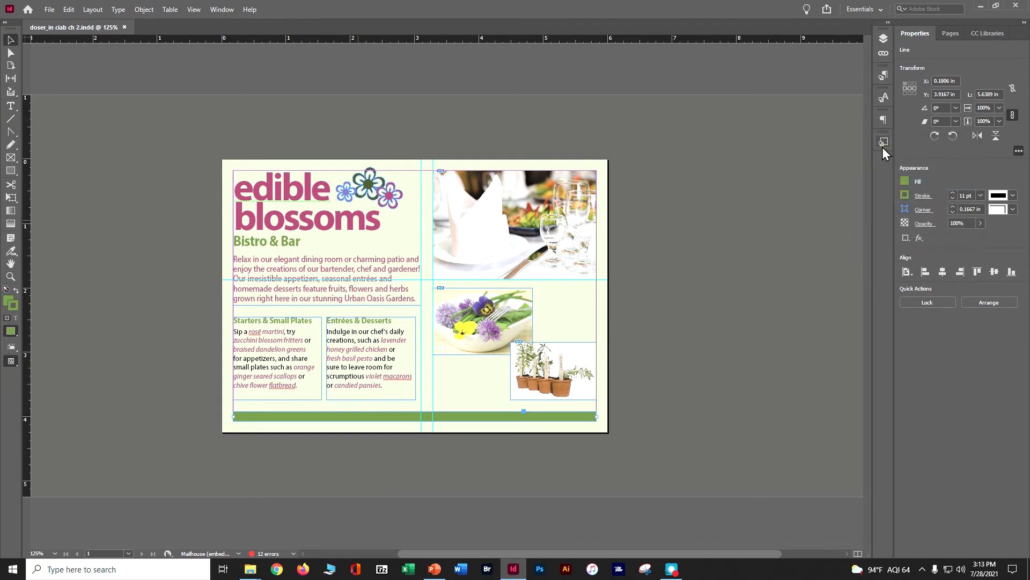
click(882, 144)
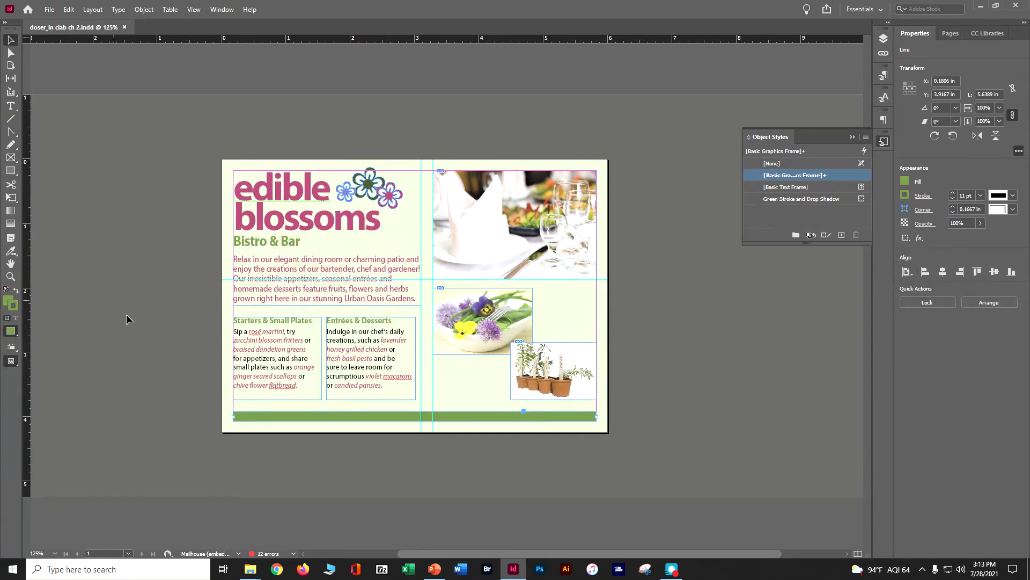
Apply the "Green Stroke and Drop Shadow" object style to the "Starters & Small Plates" text frame.
click(245, 353)
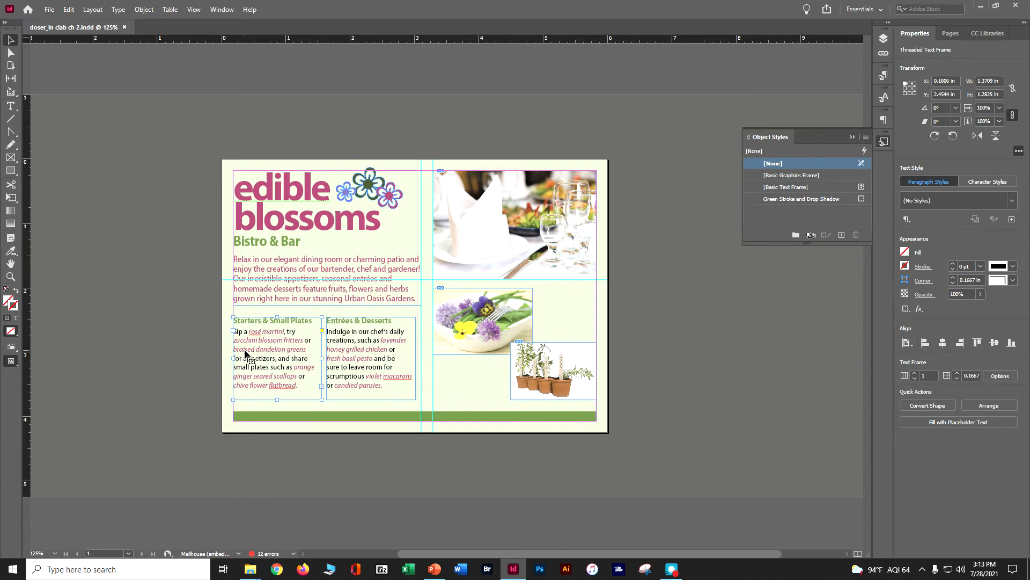
click(784, 199)
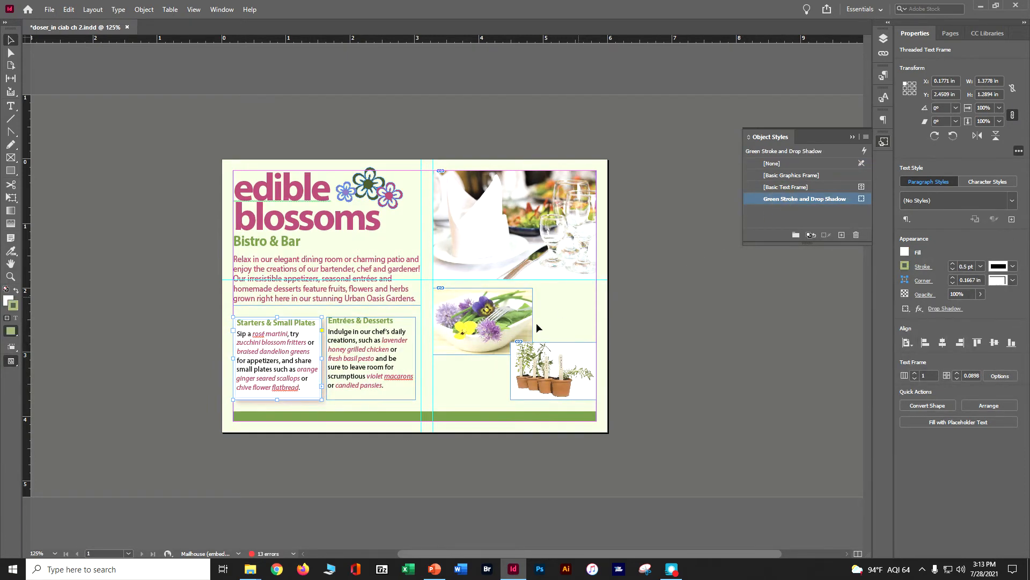
key(ctrl+equal)
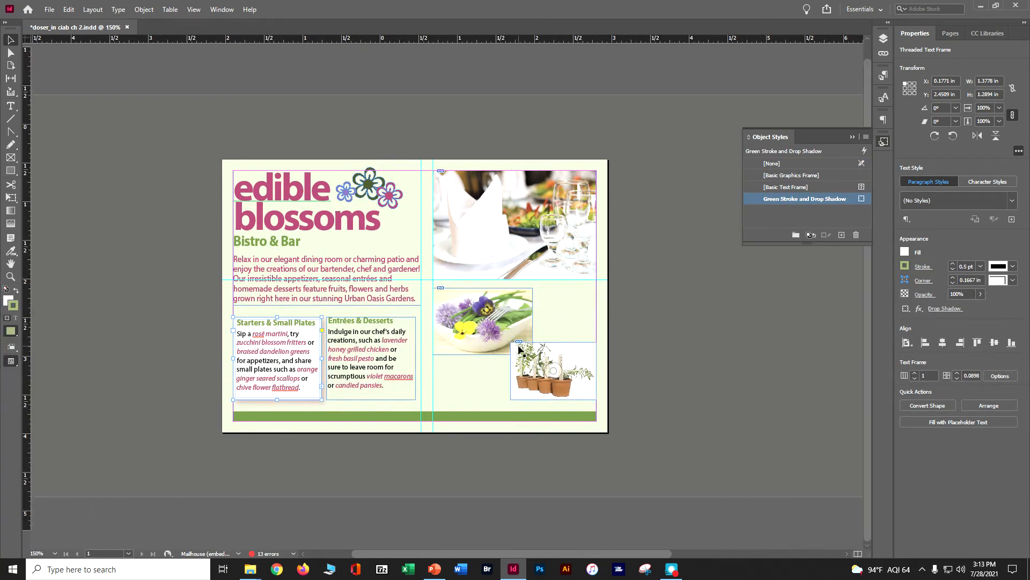
Inspect the styled "Starters & Small Plates" frame up close in Preview screen mode, and return to Normal mode.
key(ctrl+equal)
key(ctrl+equal)
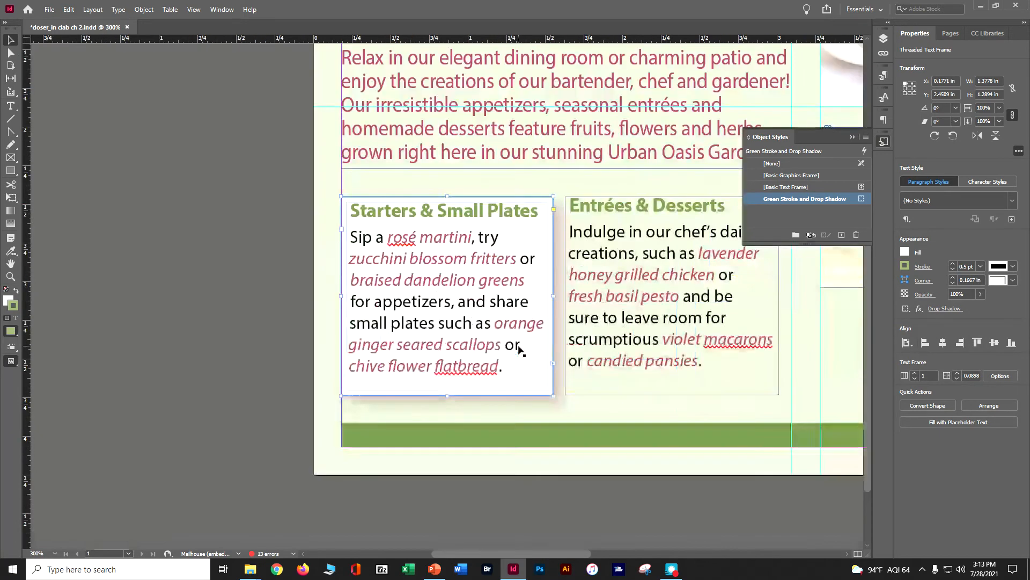
click(276, 271)
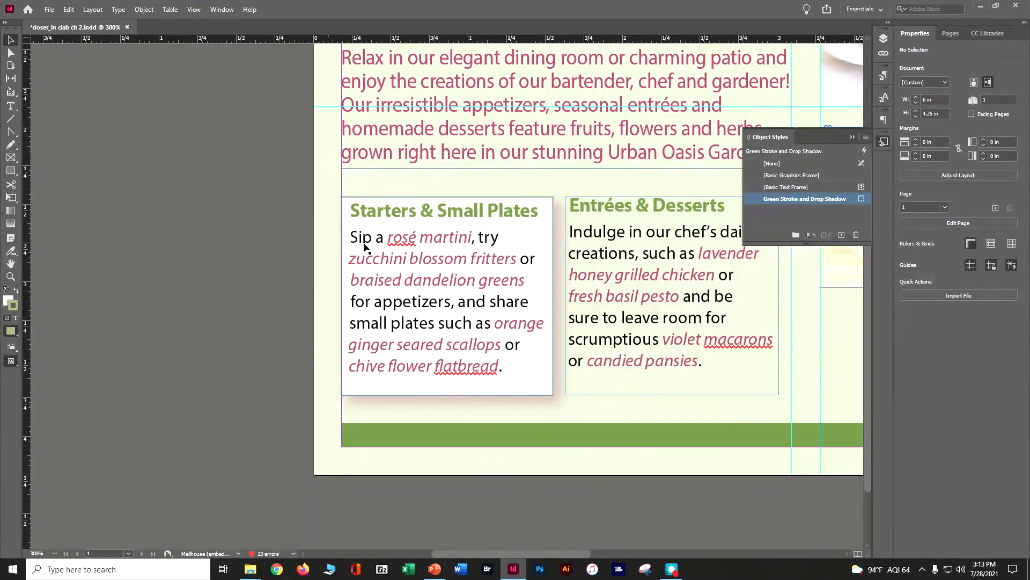
click(15, 356)
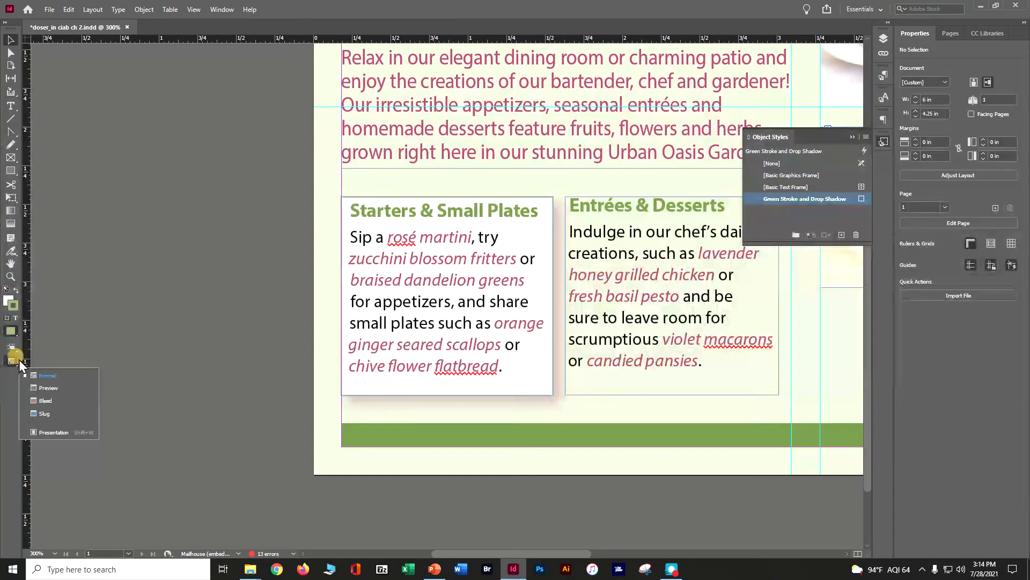
click(43, 385)
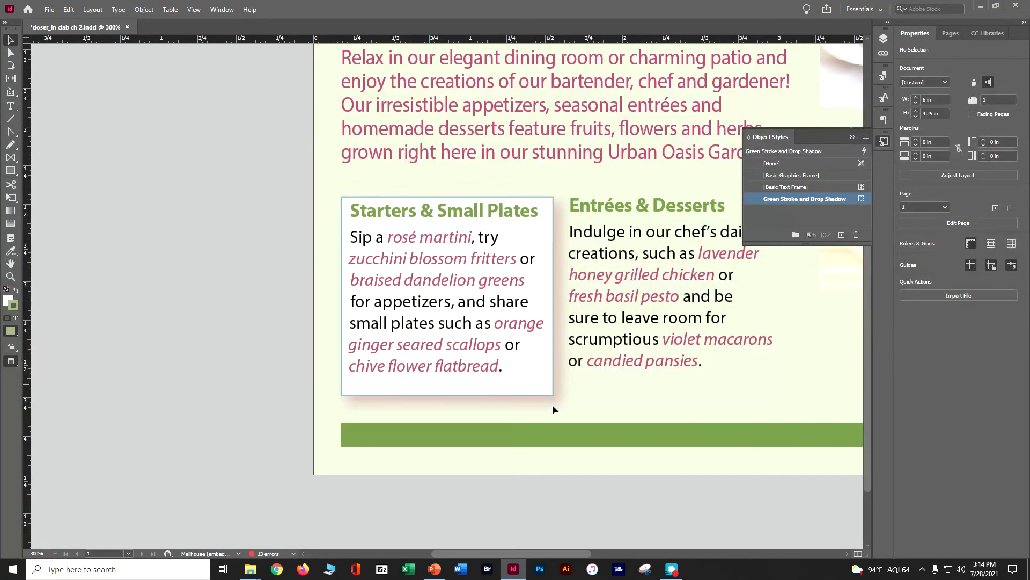
click(11, 362)
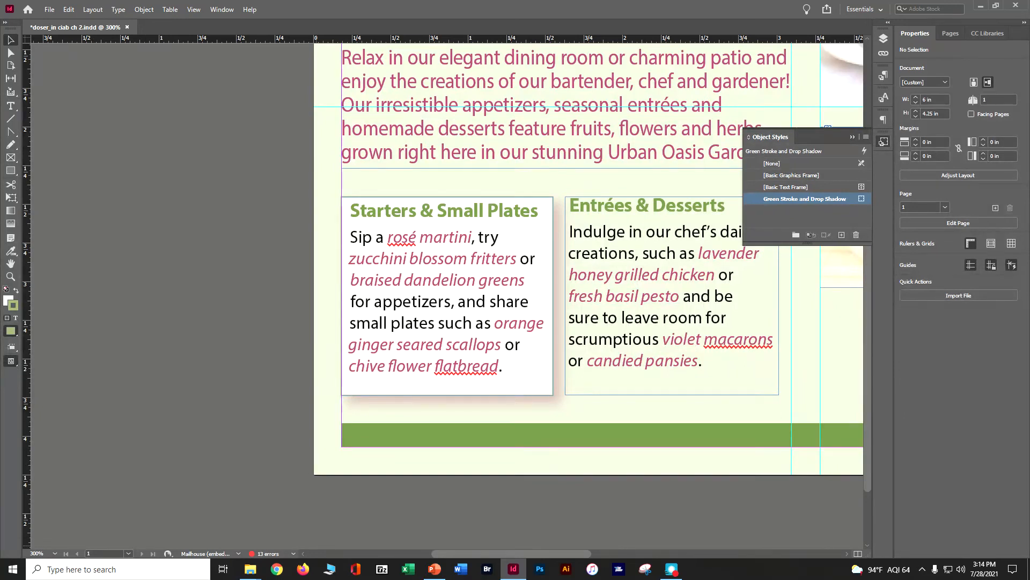
Apply the "Green Stroke and Drop Shadow" object style to the "Entrées & Desserts" text frame.
drag(578, 554, 620, 552)
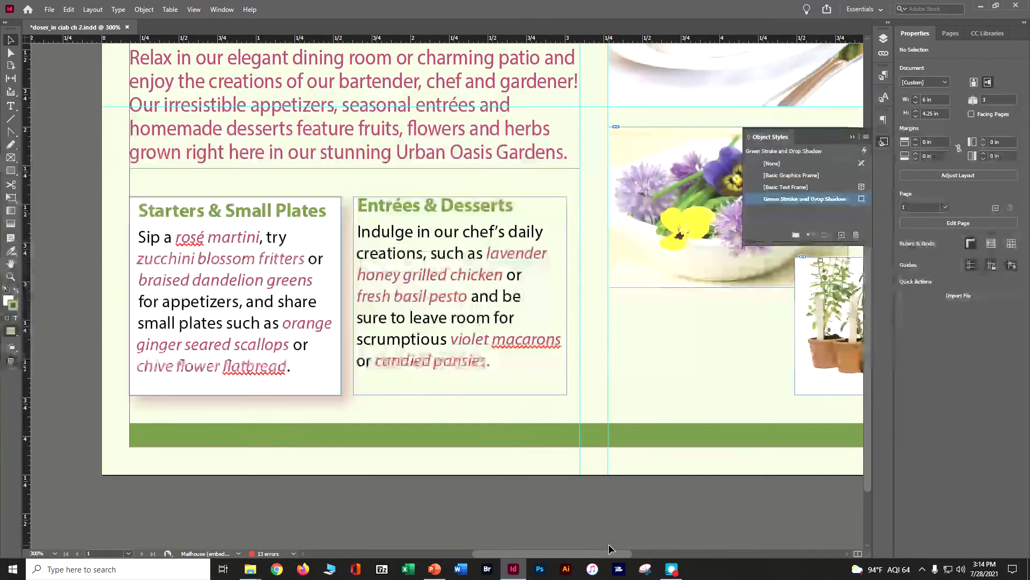
click(562, 334)
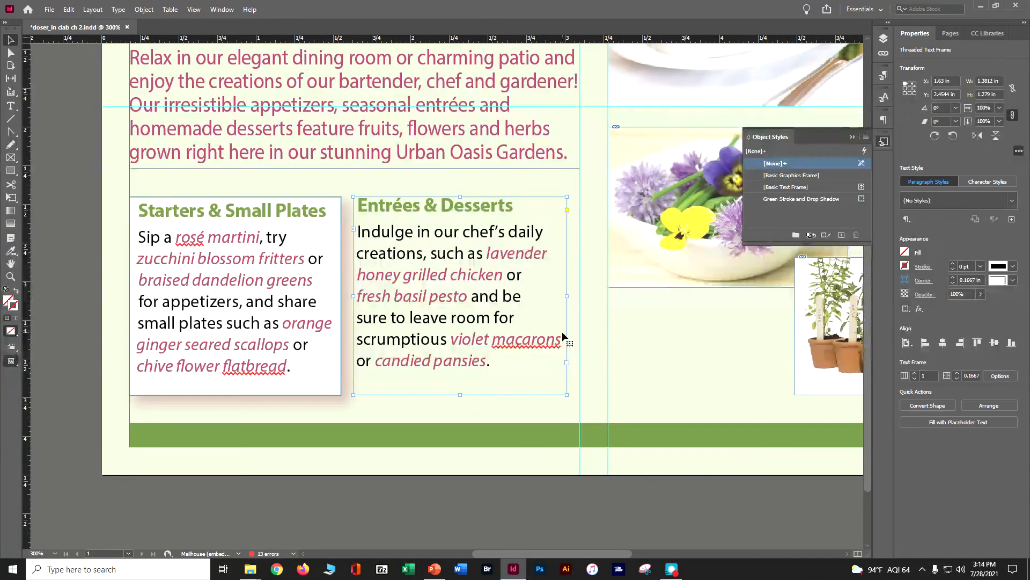
click(794, 198)
click(793, 198)
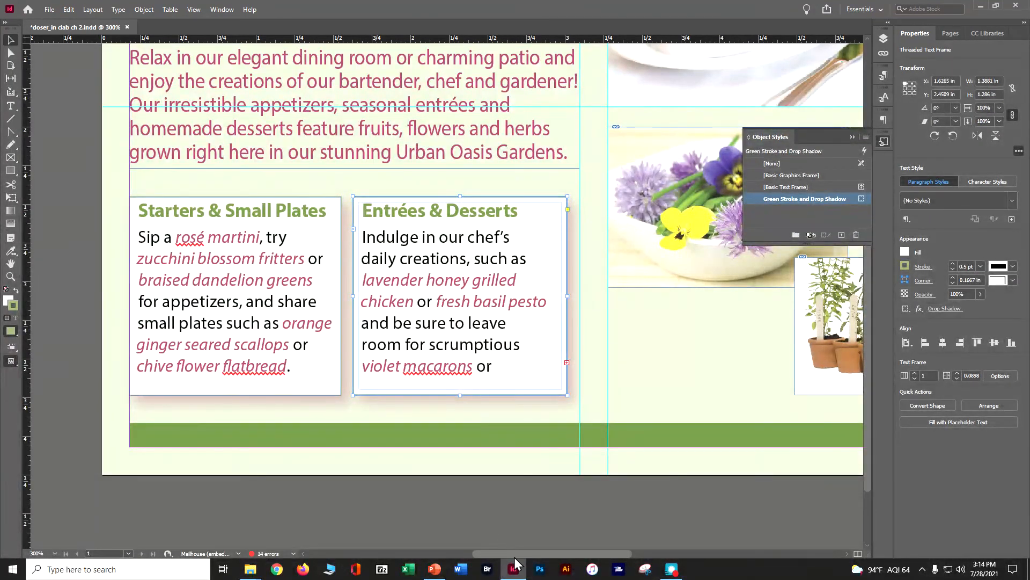
Apply the "Green Stroke and Drop Shadow" object style to the salad, herb pots and table-setting image frames, and save the document.
drag(516, 557, 572, 557)
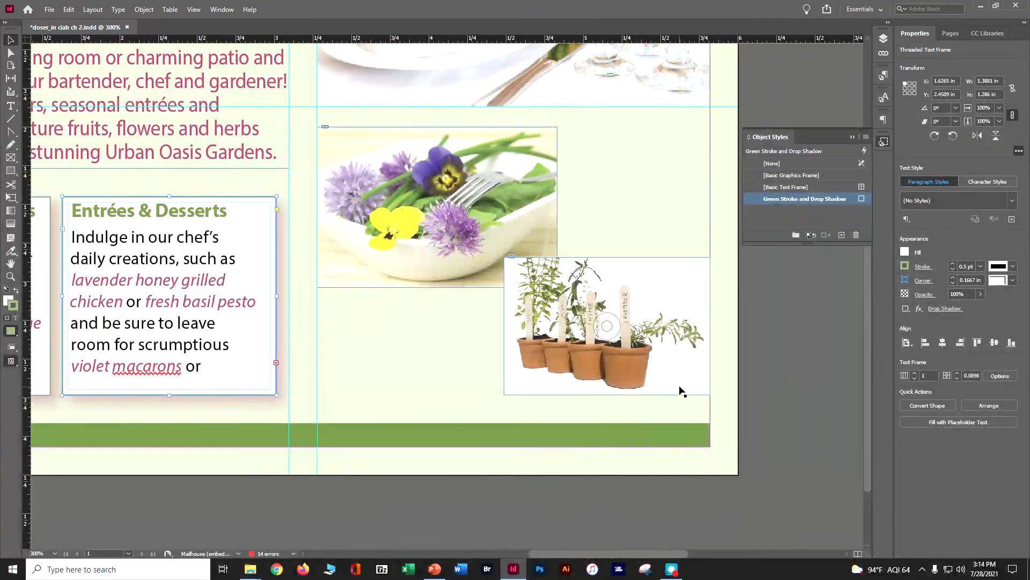
click(555, 237)
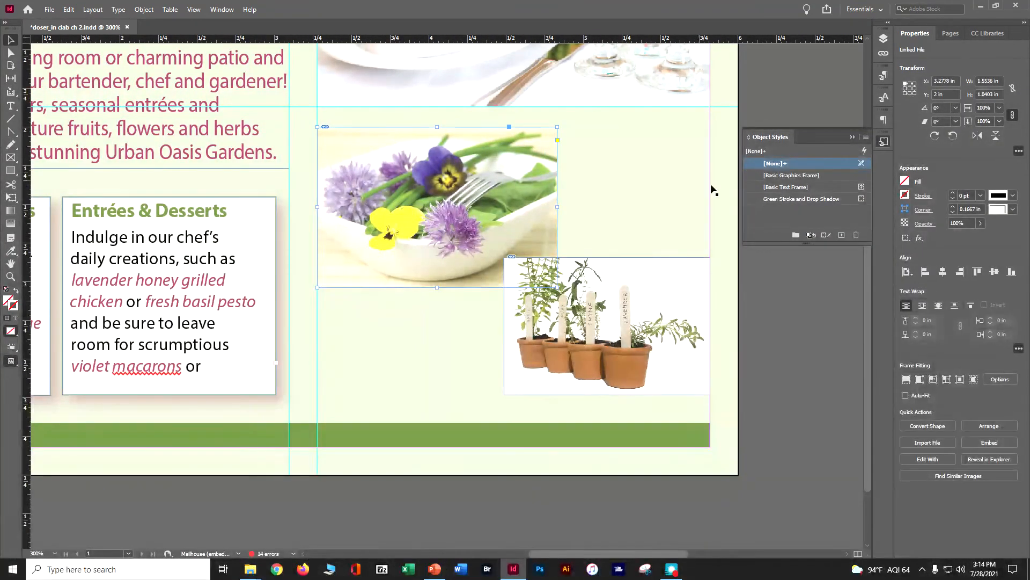
click(786, 199)
click(706, 283)
click(793, 200)
click(684, 102)
click(807, 199)
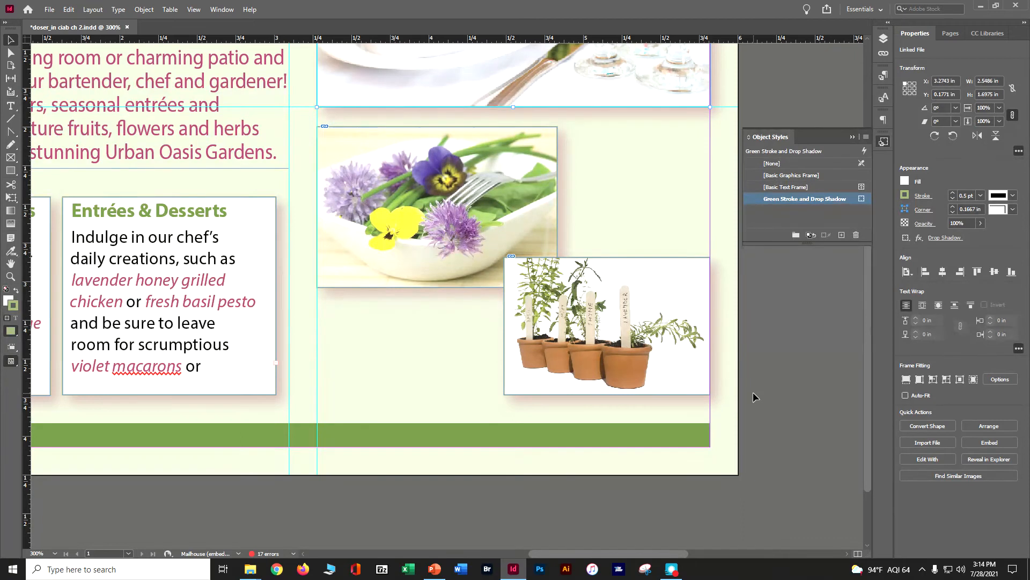
key(ctrl+s)
Try the "Green Stroke and Drop Shadow" object style on the flower group beside the headline, and undo it.
key(ctrl+minus)
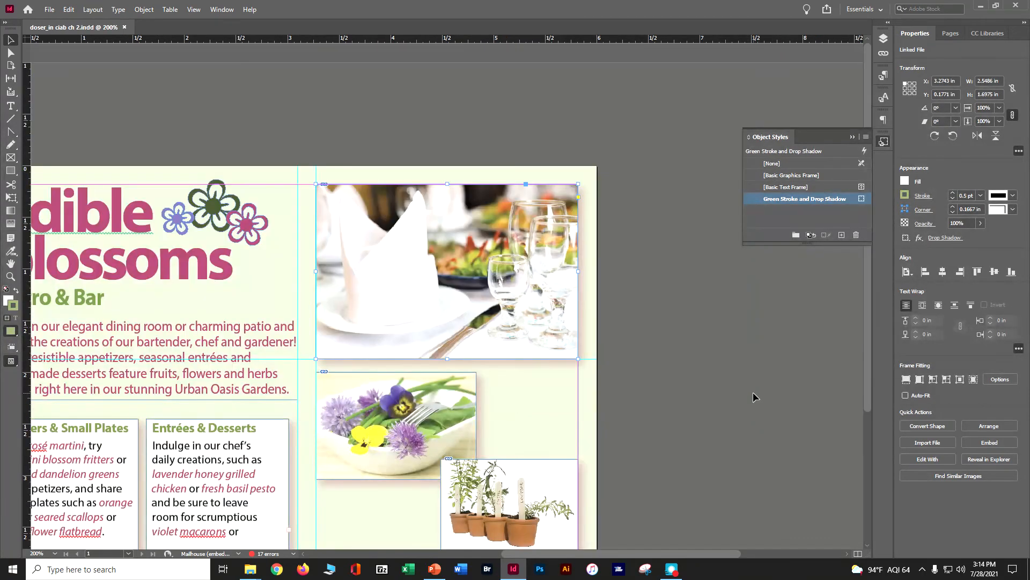
key(ctrl+minus)
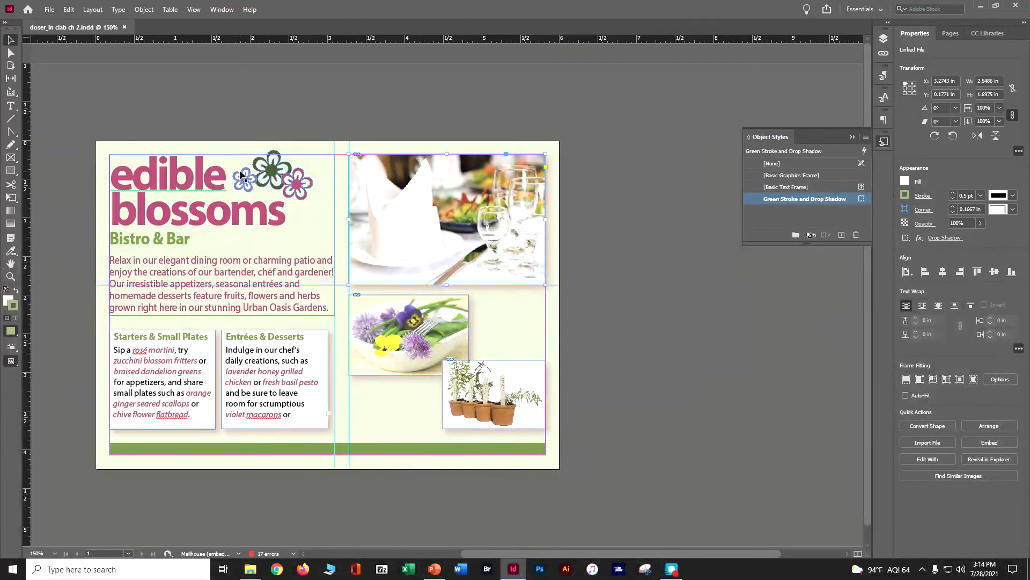
click(243, 178)
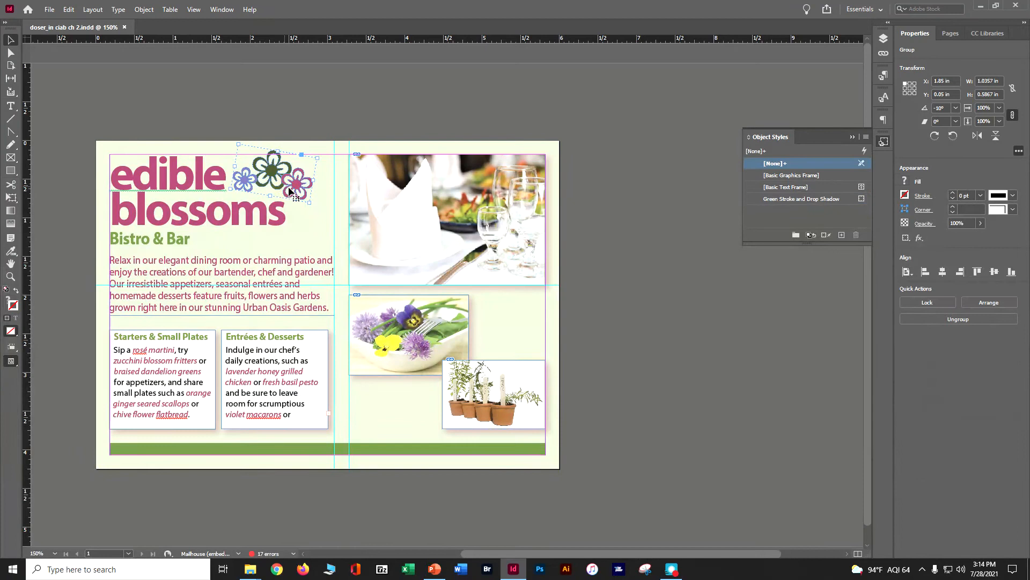
click(824, 199)
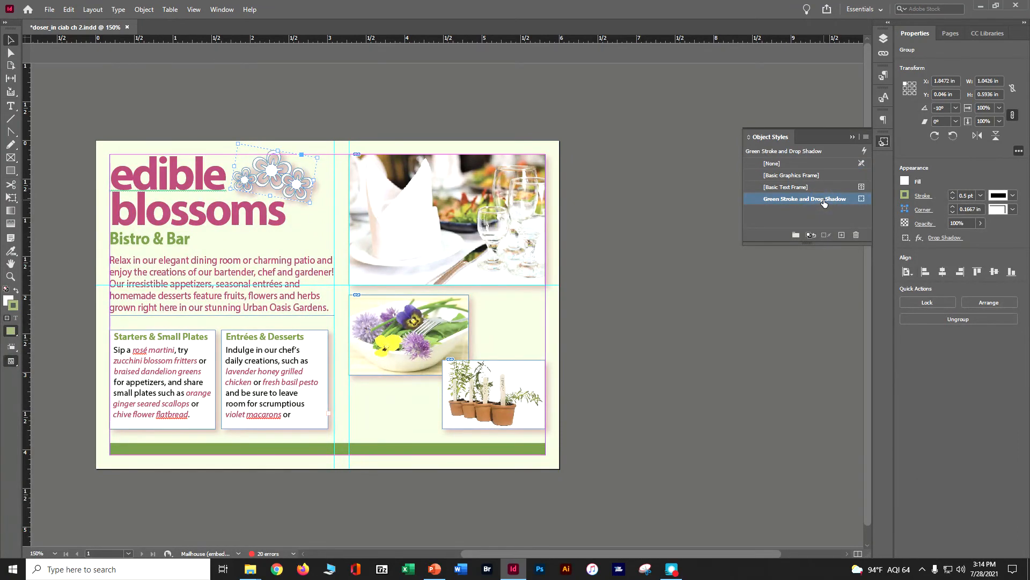
key(ctrl+z)
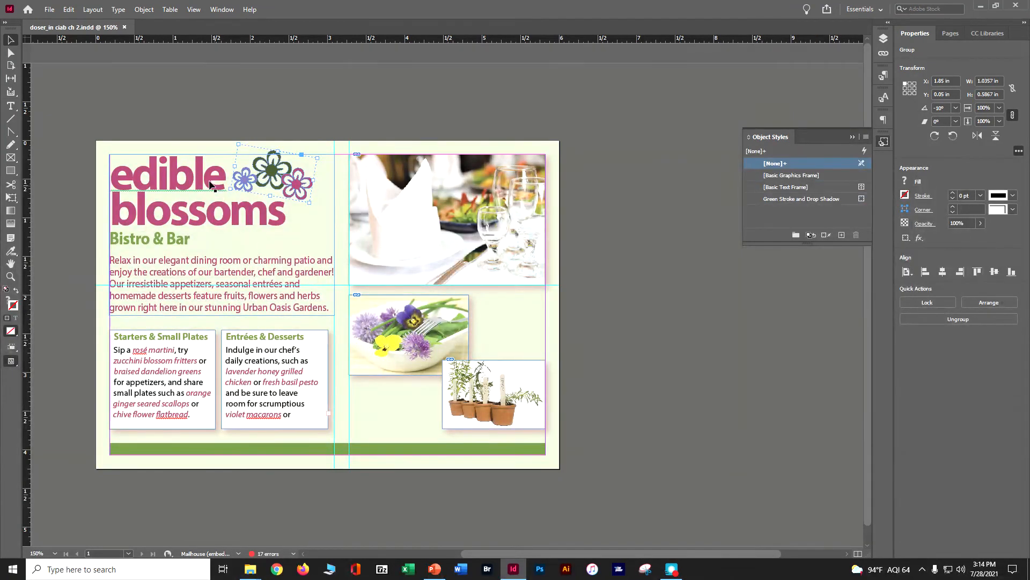
Try the "Green Stroke and Drop Shadow" object style on the "edible blossoms" headline text frame, and undo it.
click(210, 185)
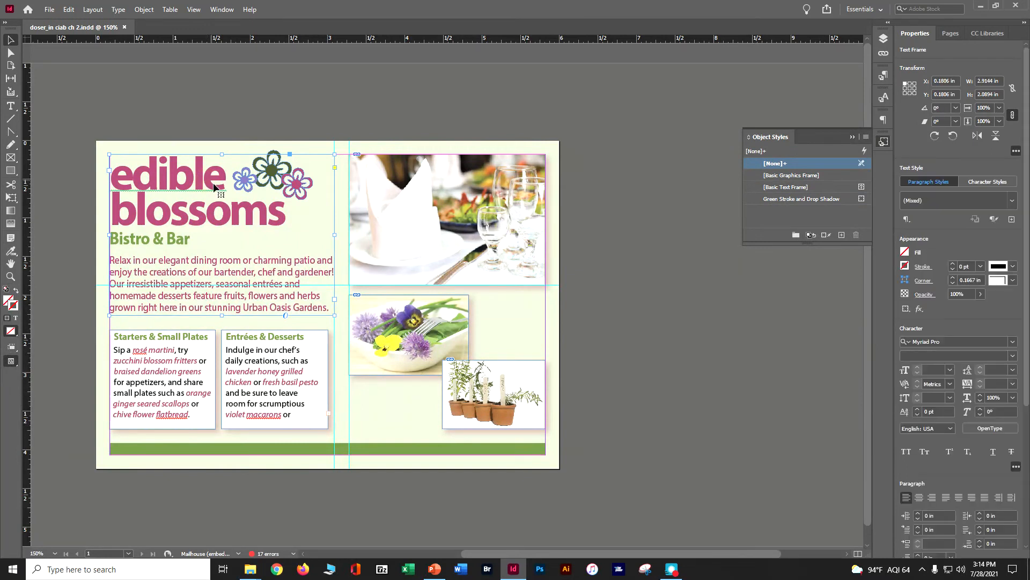
click(807, 201)
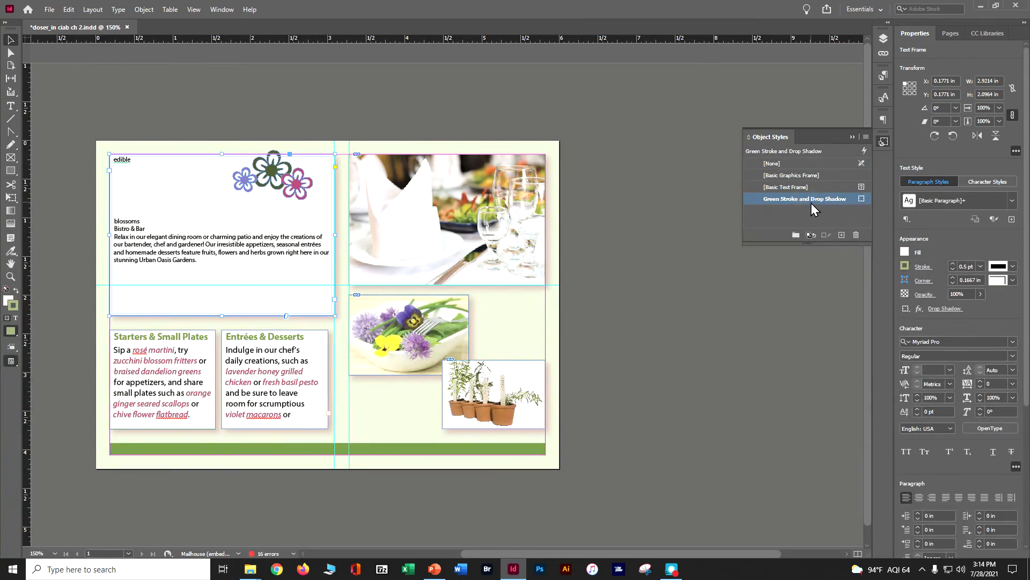
key(ctrl+z)
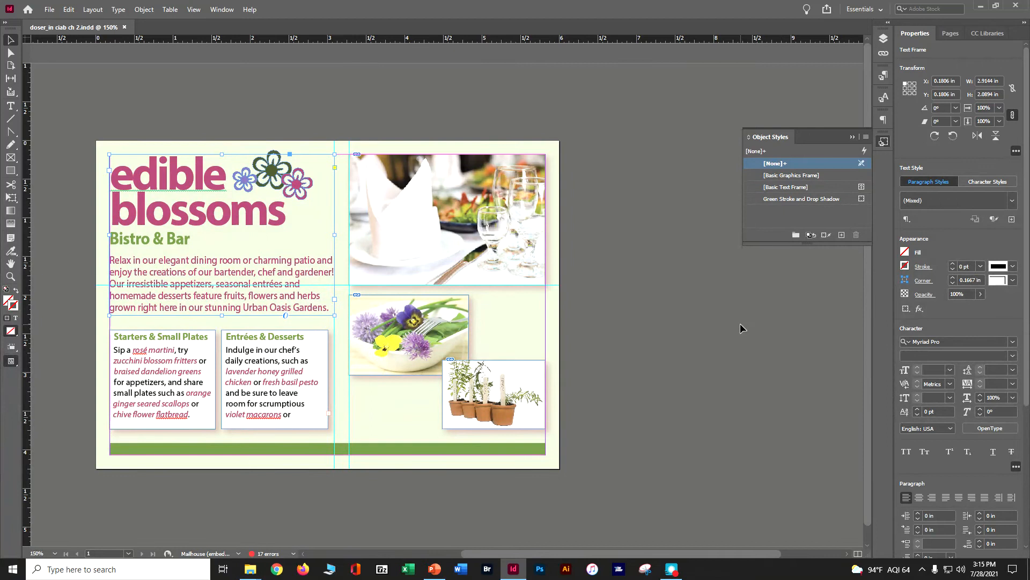
scroll(725, 336, down, 1)
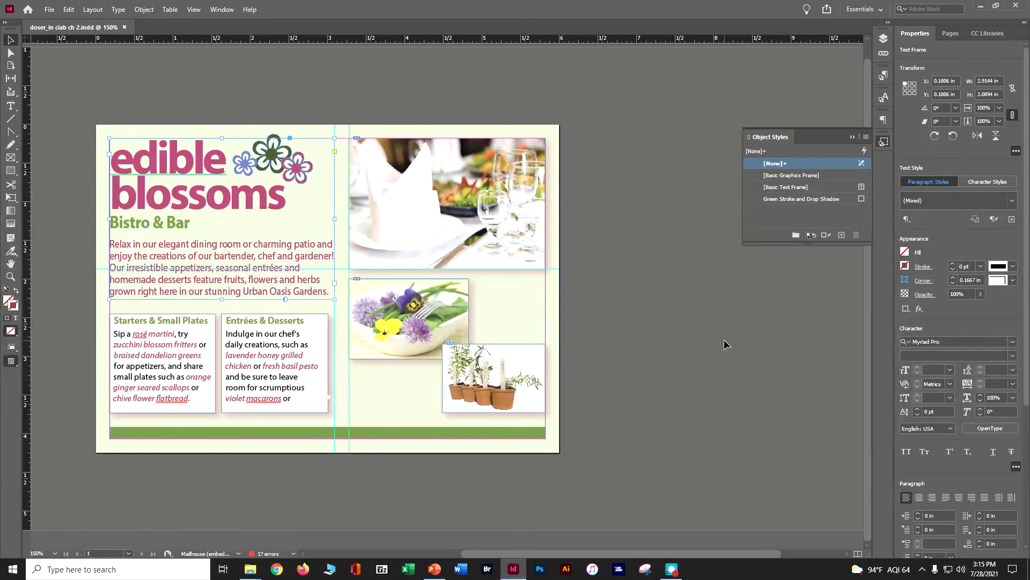
scroll(724, 341, up, 1)
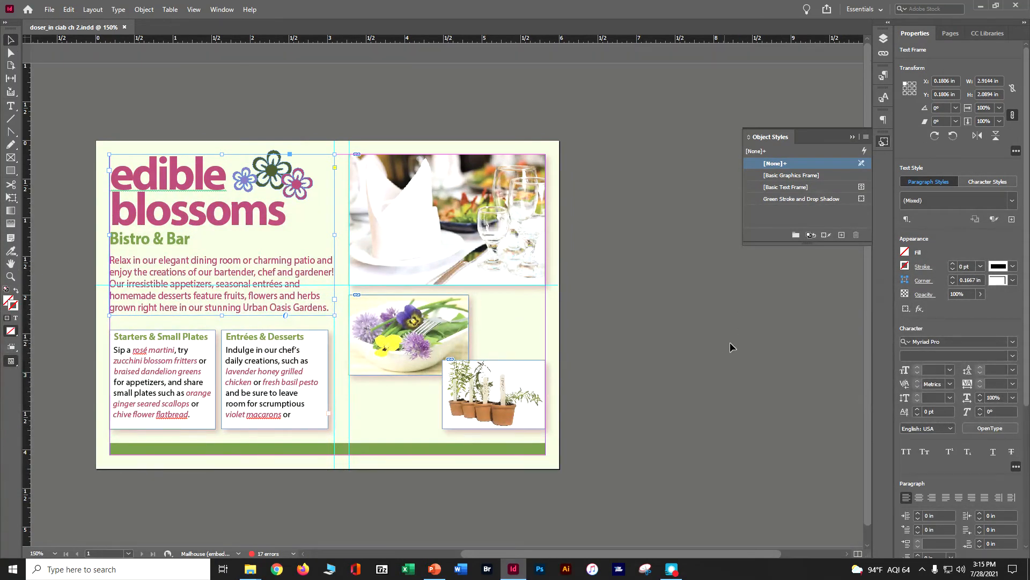
Show the Pages panel, and examine the document's "Color space not allowed" errors in the Preflight panel.
click(948, 33)
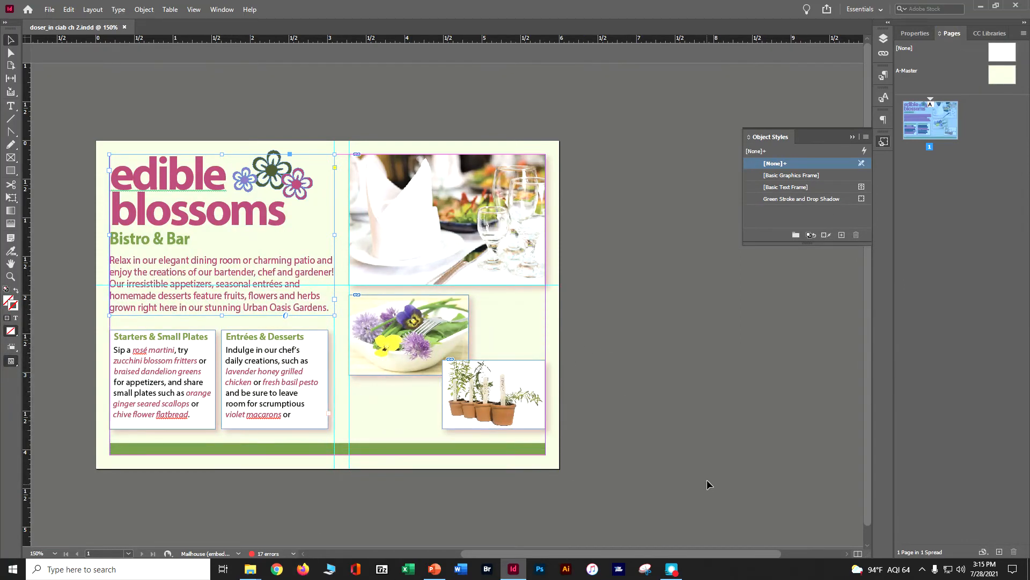
click(293, 554)
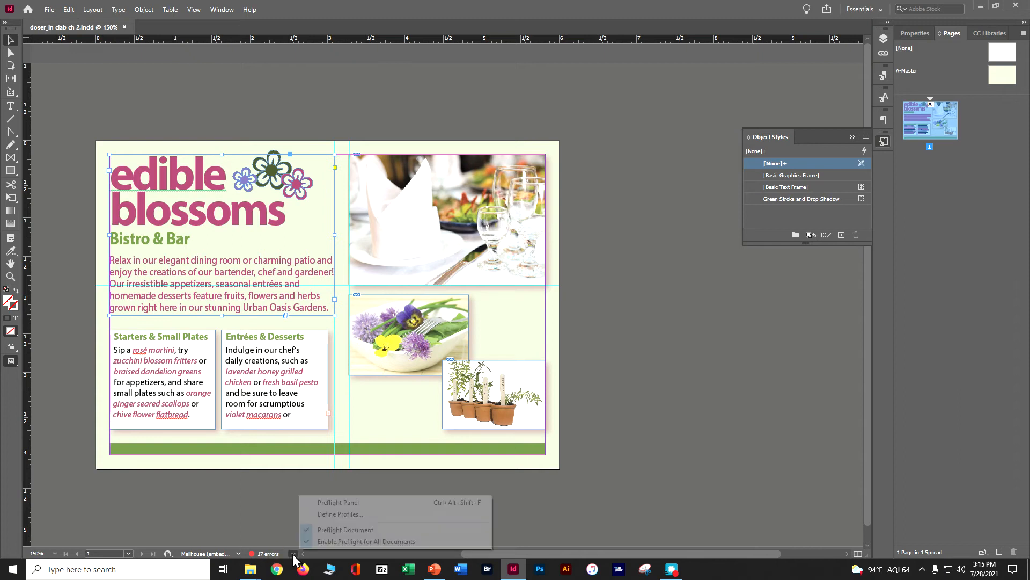
click(339, 502)
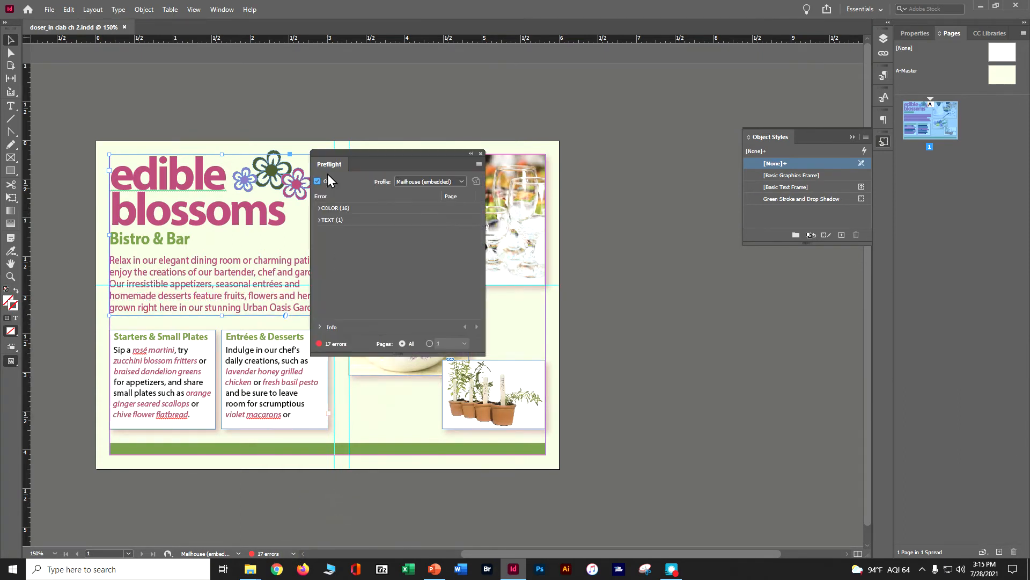
click(319, 209)
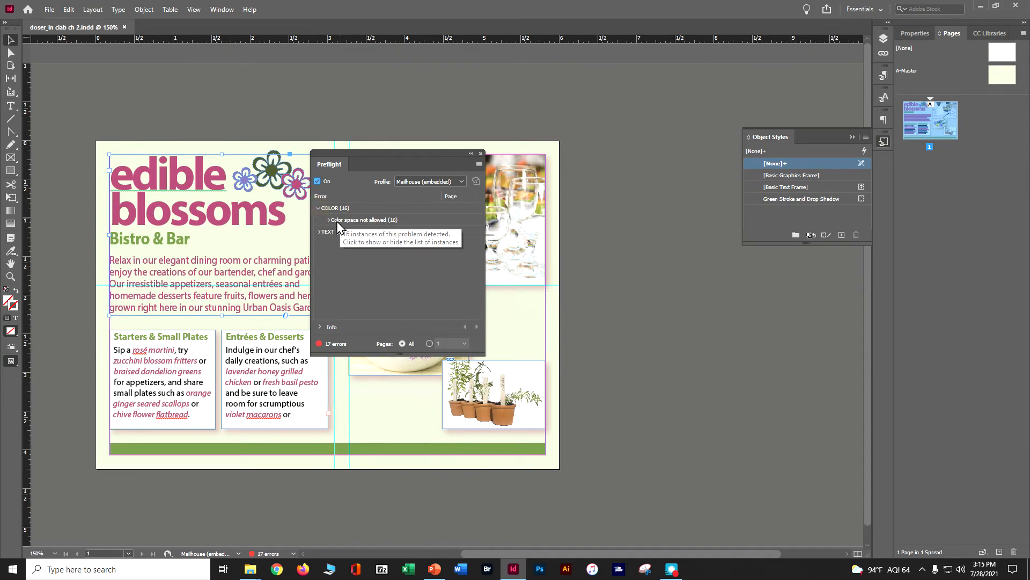
click(329, 221)
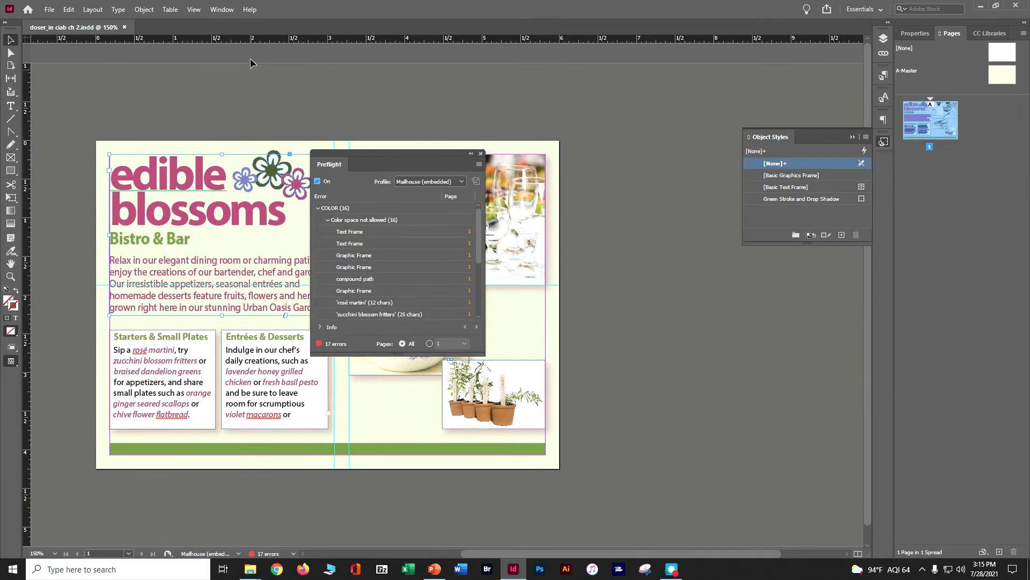
Show the Swatches panel and change the Red-Bright swatch's color mode from RGB to CMYK.
click(228, 10)
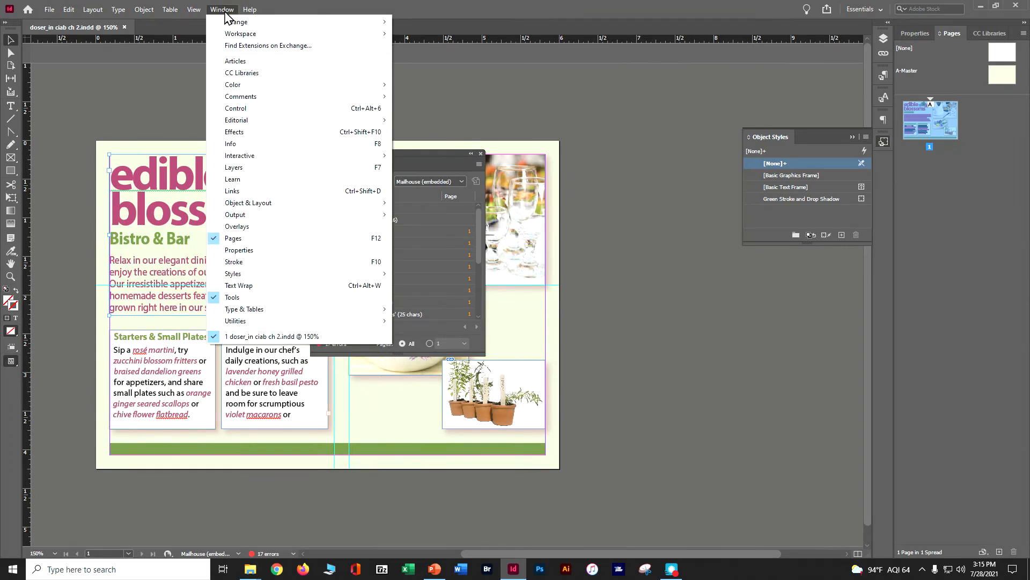
mouse_move(232, 85)
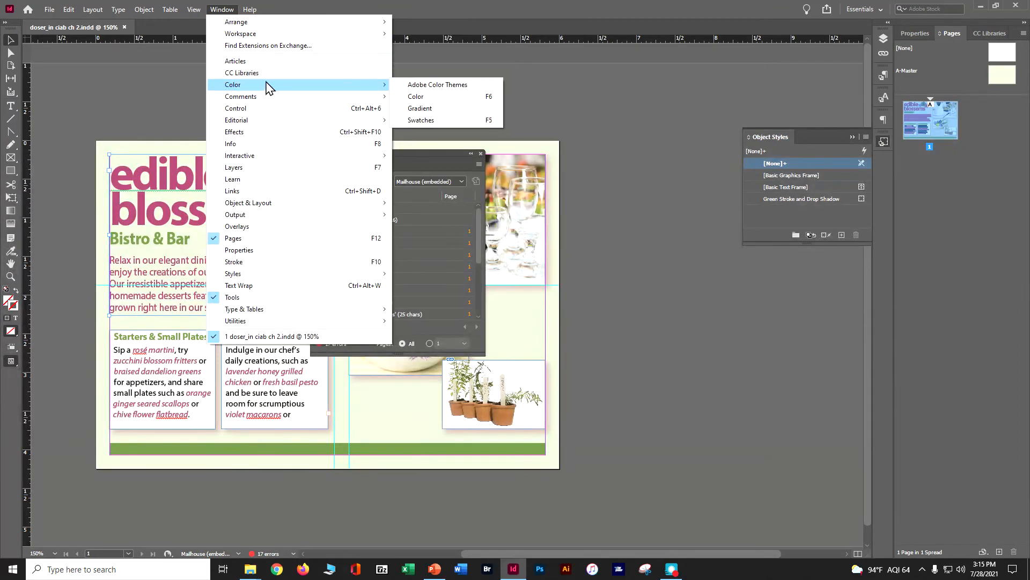
click(423, 121)
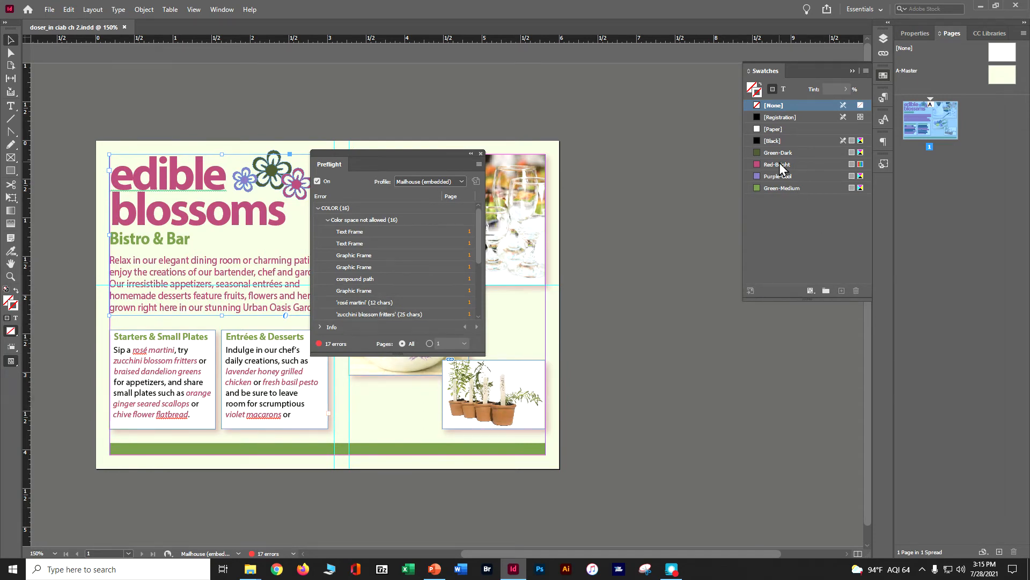
mouse_move(780, 169)
click(781, 169)
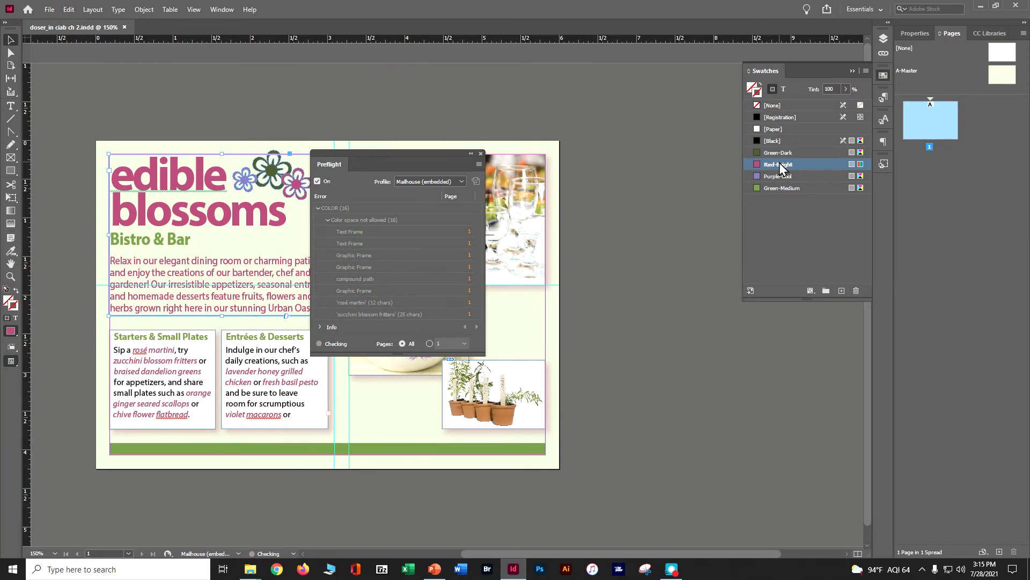
double_click(780, 168)
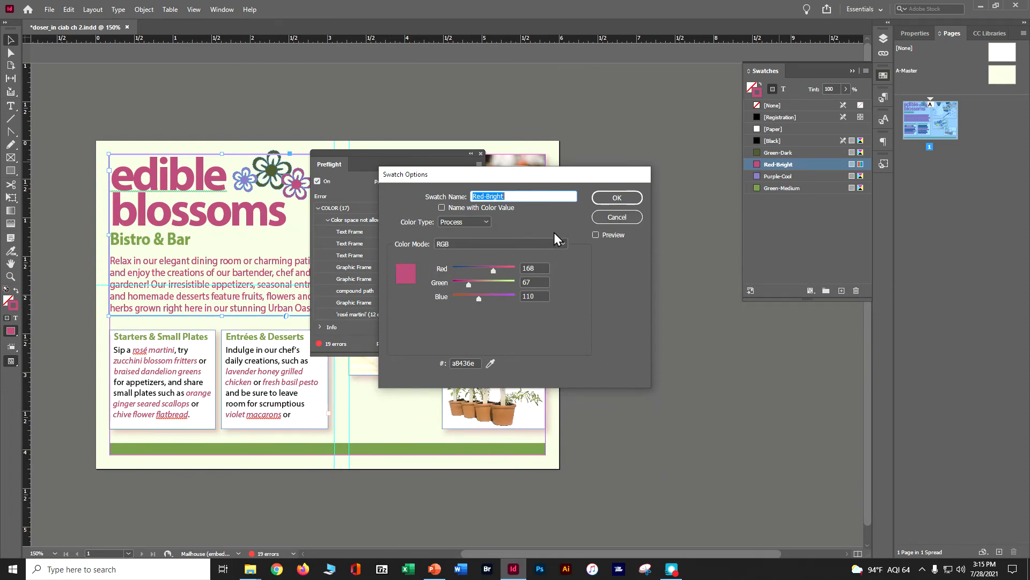
click(564, 244)
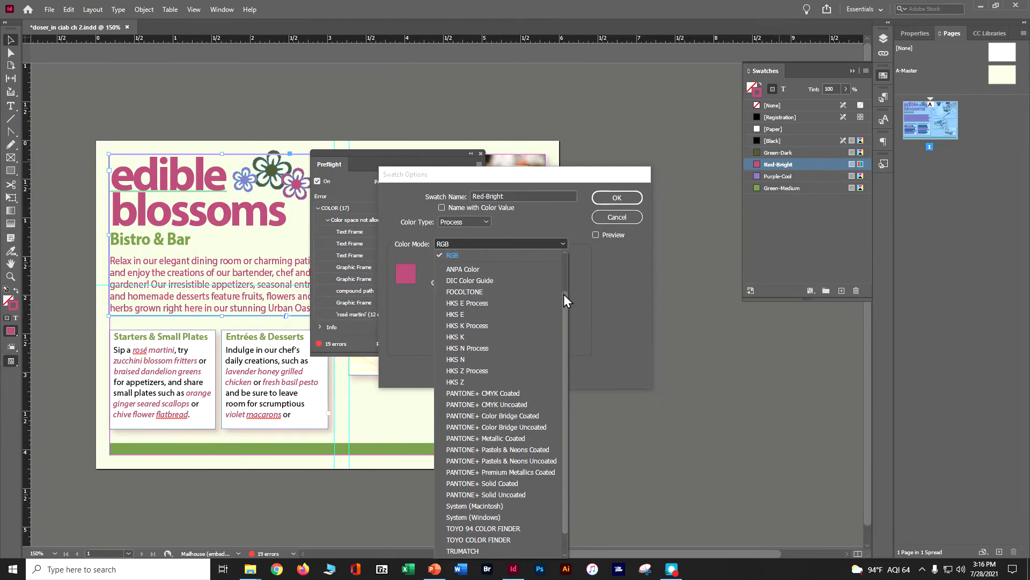
drag(567, 297, 570, 258)
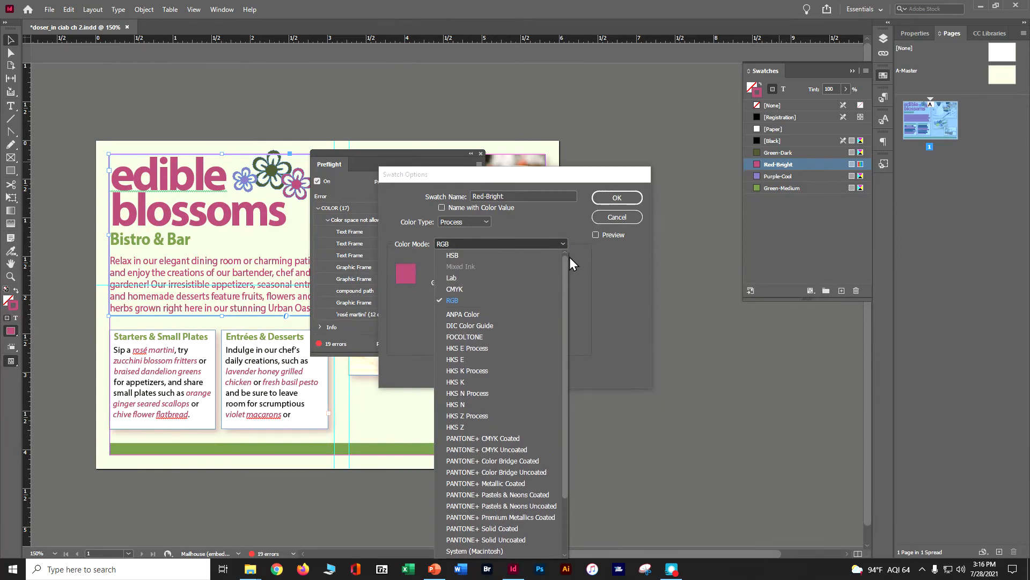
click(526, 288)
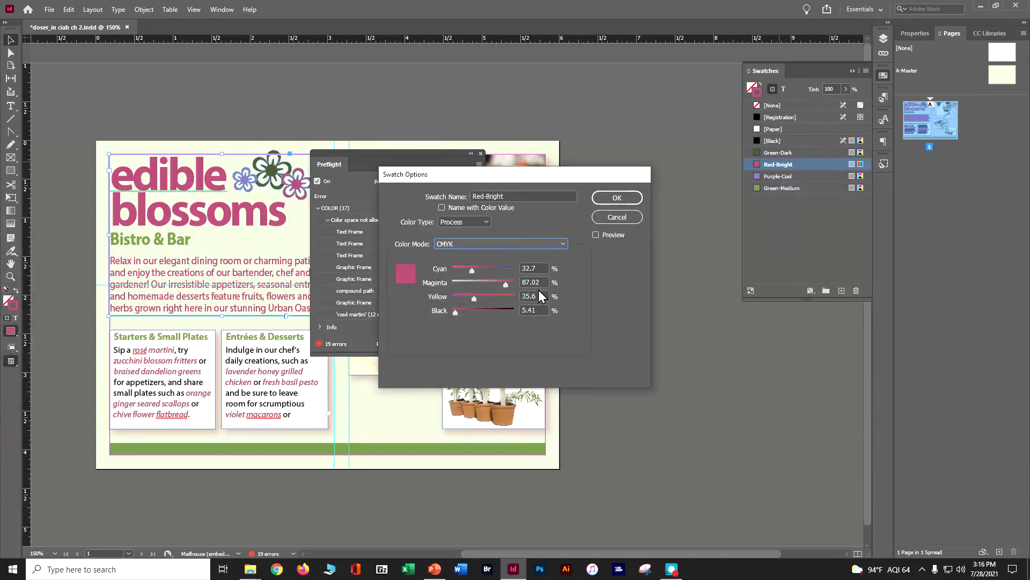
click(616, 198)
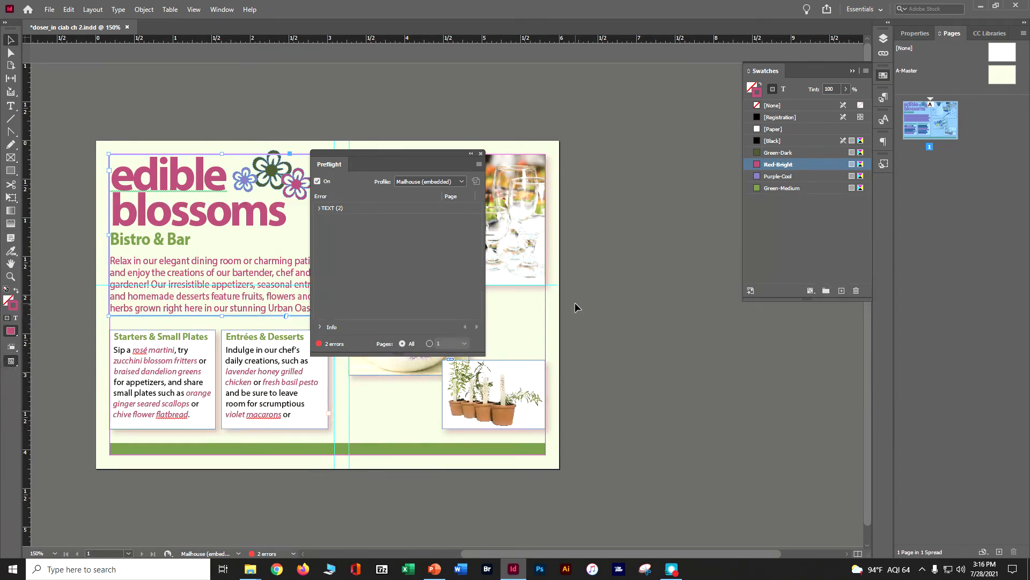
List the overset text errors in the Preflight panel, go to the first flagged text frame, and clear the panel away from that frame.
click(319, 208)
click(326, 219)
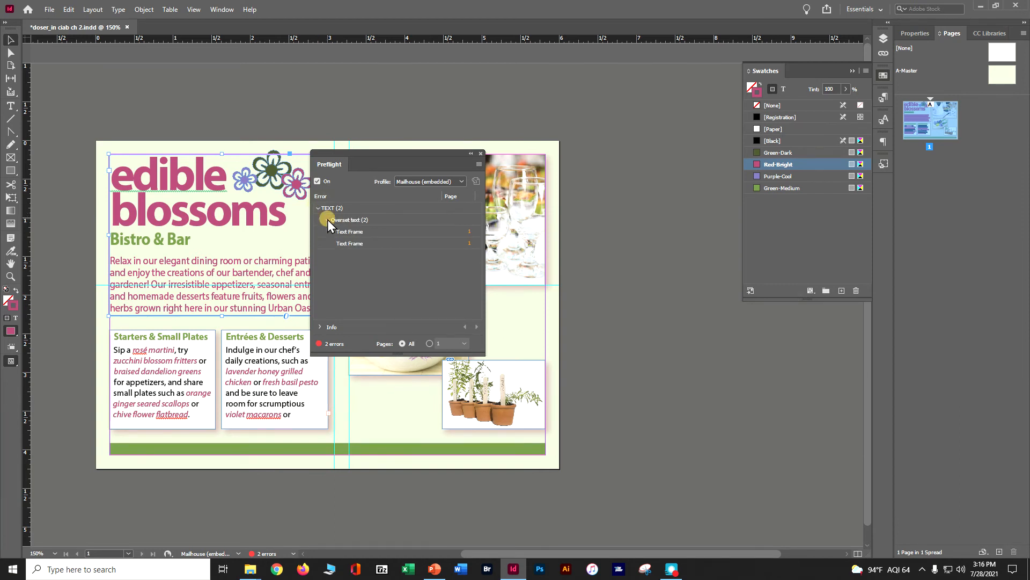
click(472, 233)
click(472, 233)
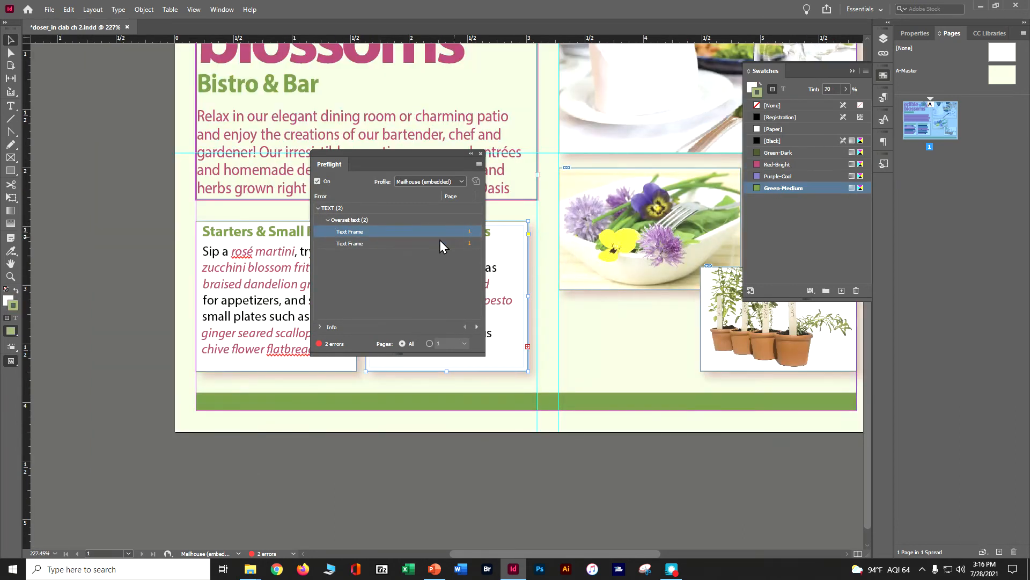
drag(430, 155, 178, 258)
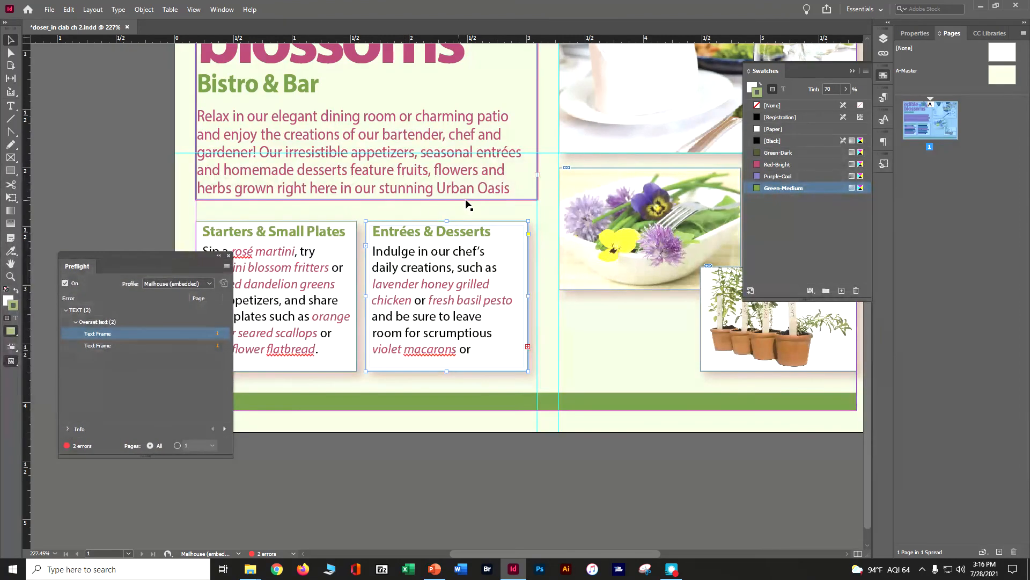
Extend the bottom edge of the "edible blossoms" headline text frame down to just above the two menu frames to fit its overset text.
click(483, 197)
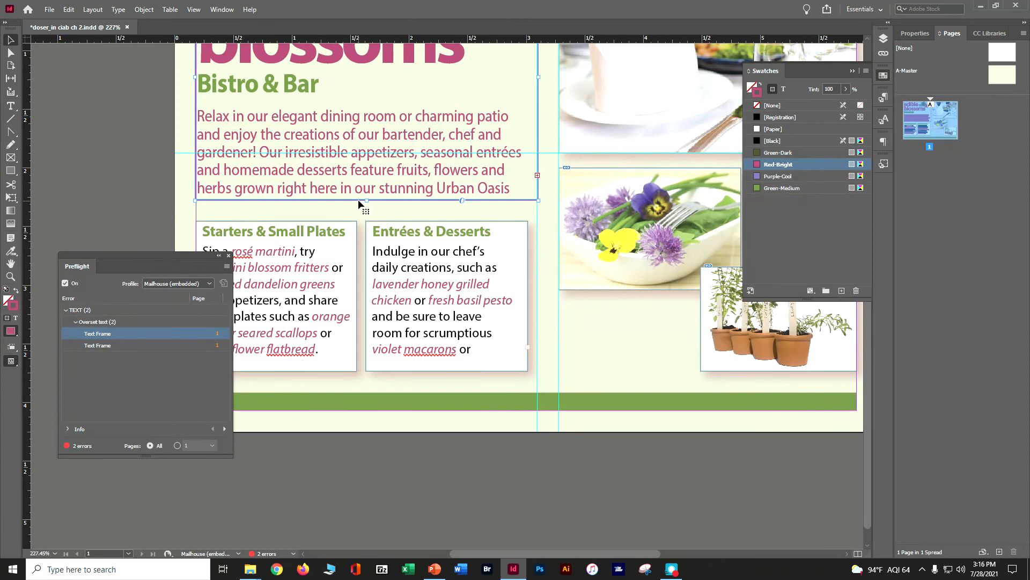
drag(367, 200, 367, 212)
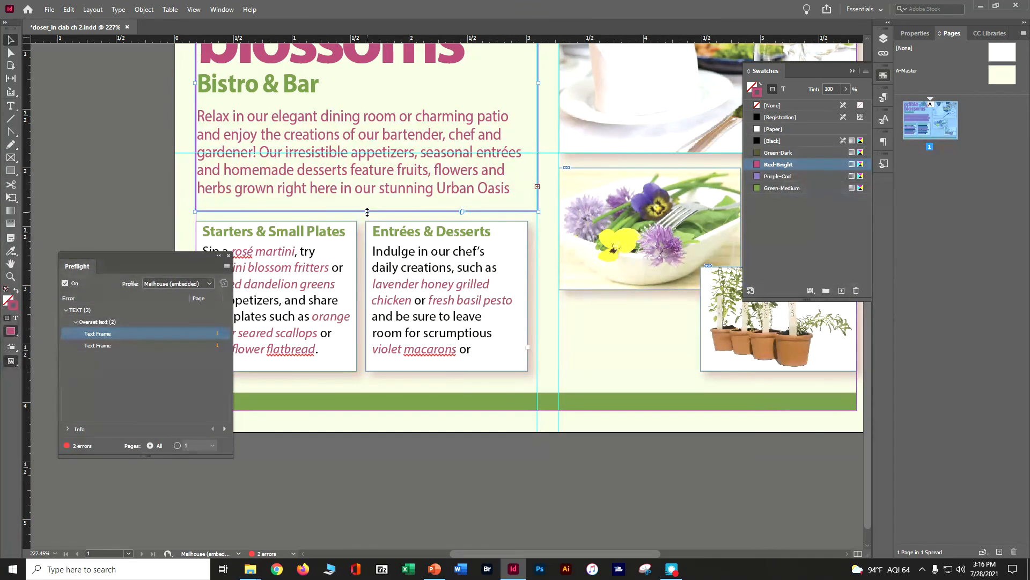
drag(368, 211, 368, 218)
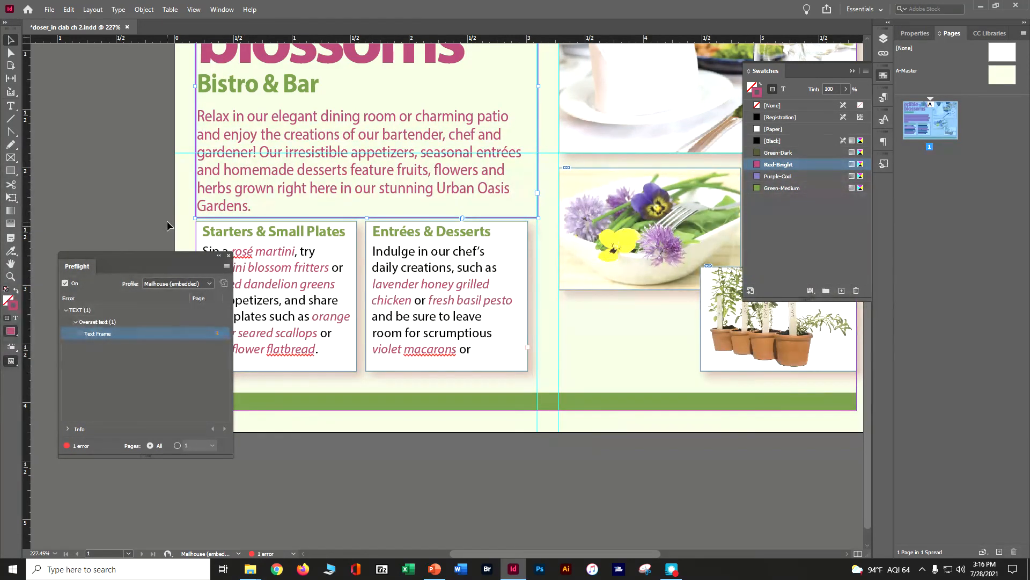
Extend the "Entrées & Desserts" text frame downward to fit its overset text, and lengthen the "Starters & Small Plates" frame to match.
double_click(218, 333)
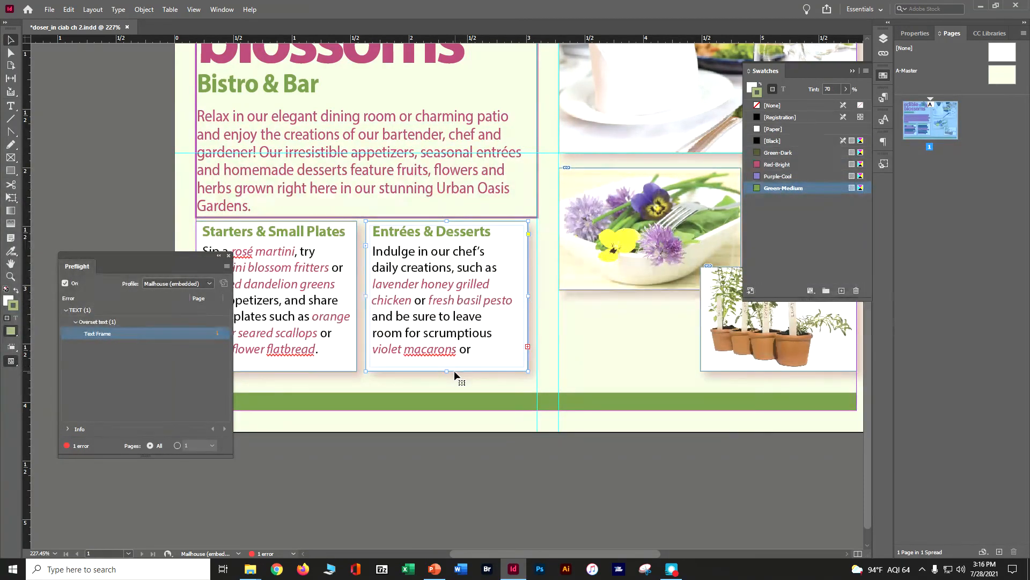
drag(448, 372, 448, 380)
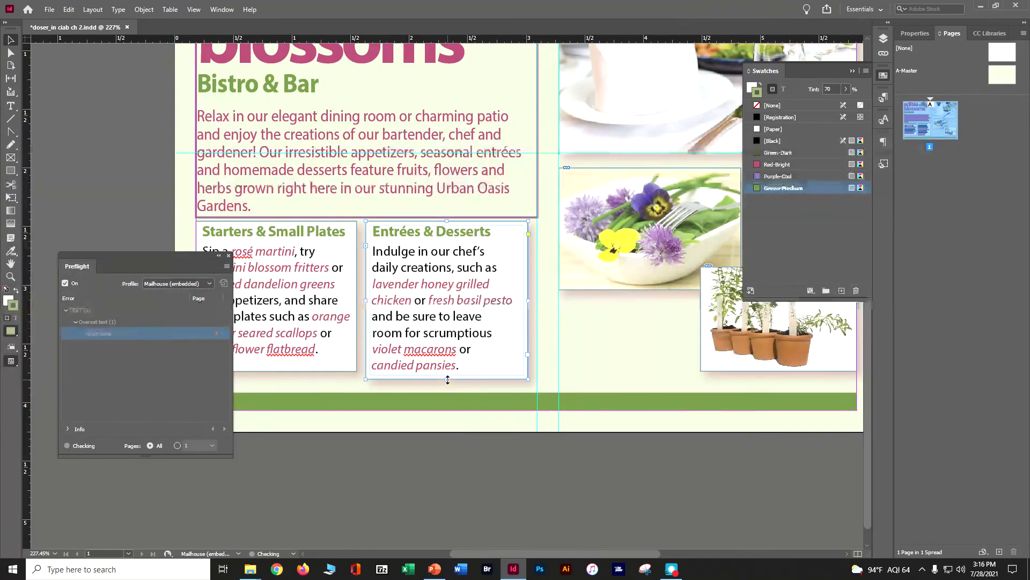
click(217, 256)
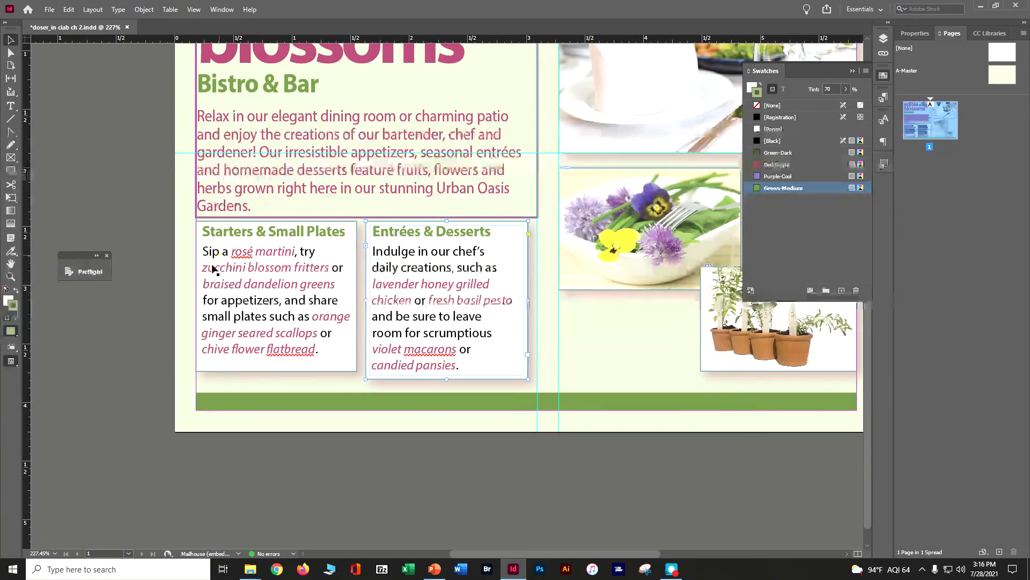
click(270, 369)
drag(270, 369, 277, 379)
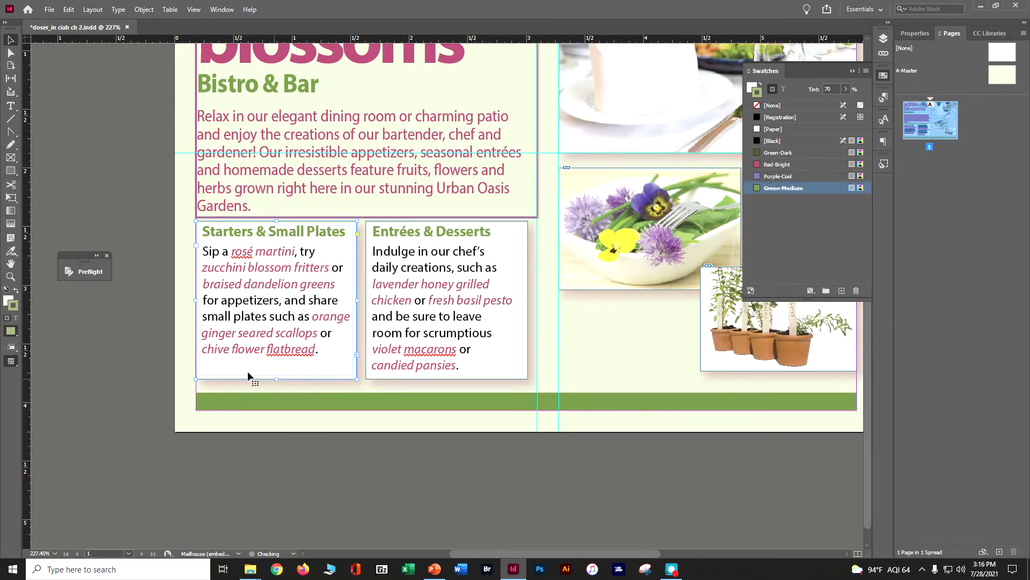
Put away the Preflight and Swatches panels and save the document.
click(106, 255)
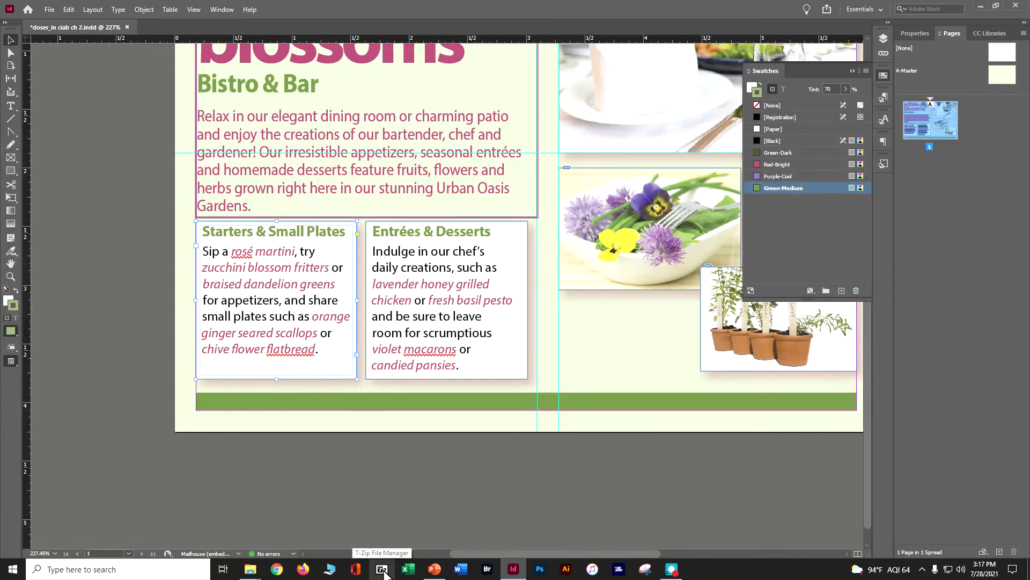
click(853, 71)
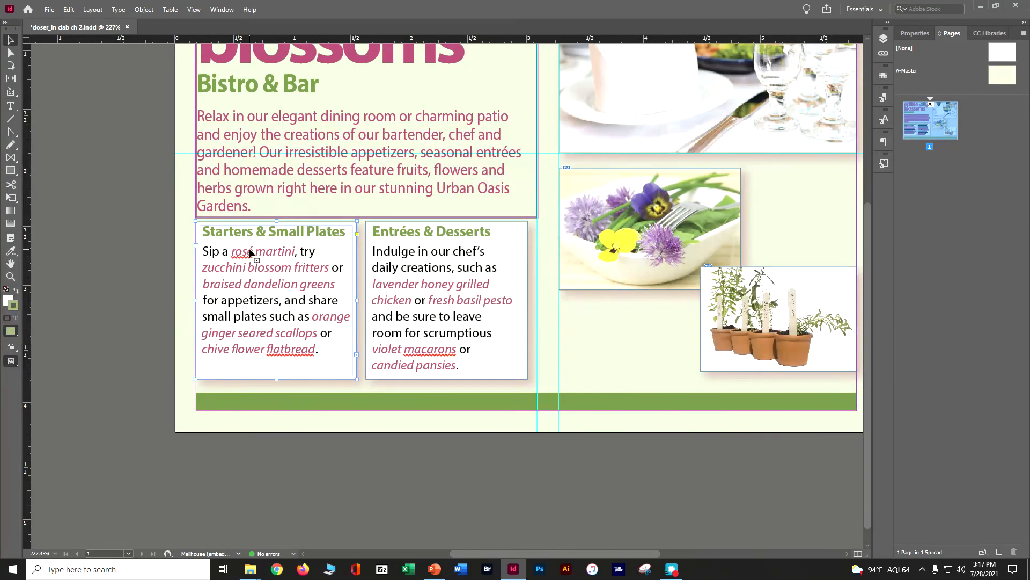
key(ctrl+s)
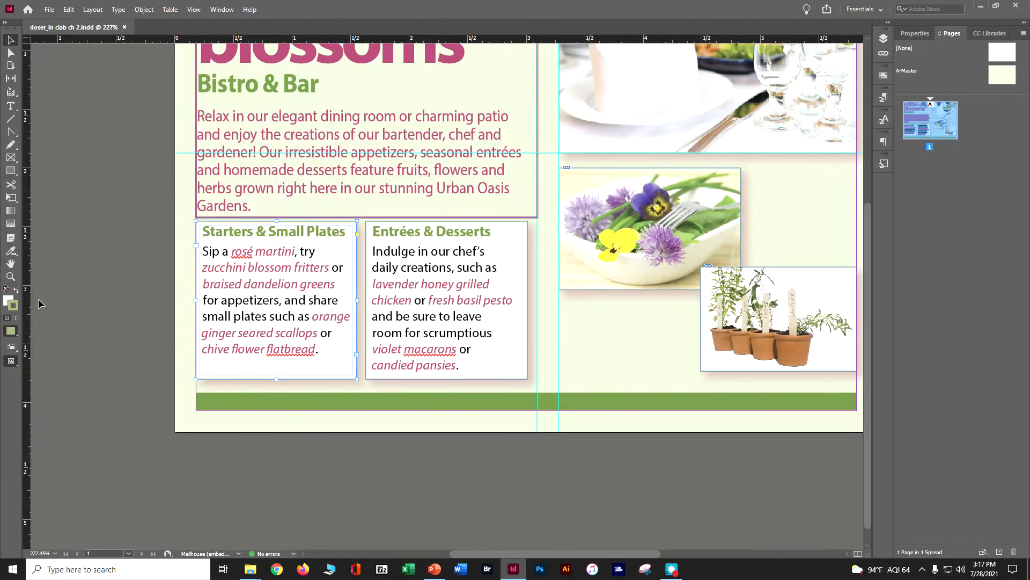
Deselect everything and preview the whole postcard page without guides and frame edges.
click(54, 287)
key(w)
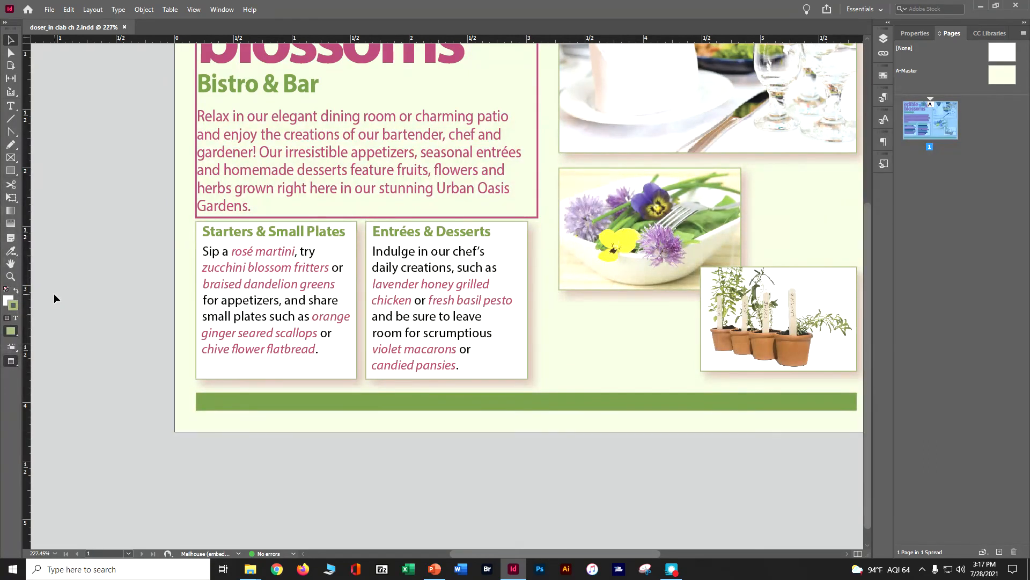
key(ctrl+0)
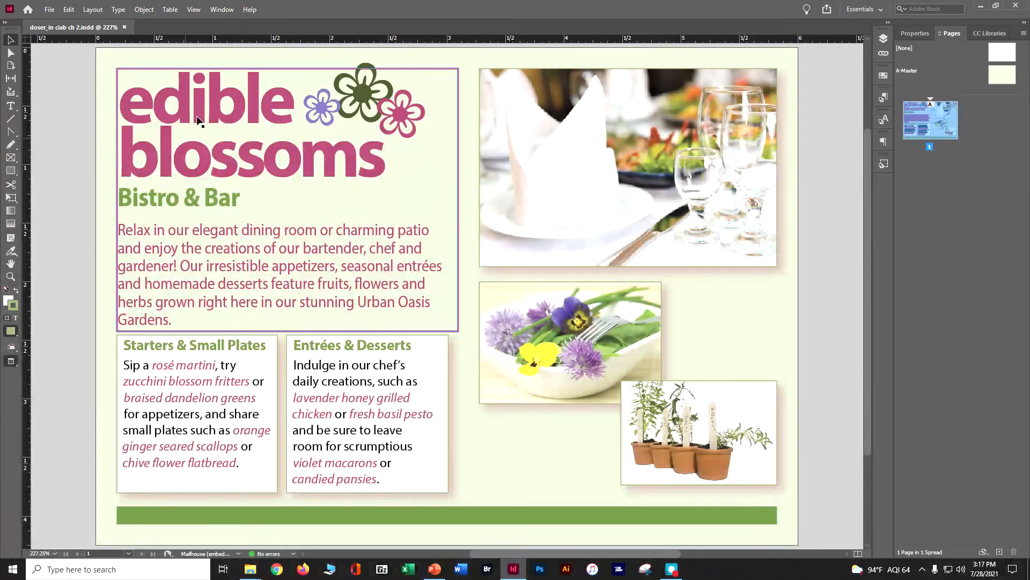
Set the stroke of the "edible blossoms" headline text frame to None and save the document.
click(211, 91)
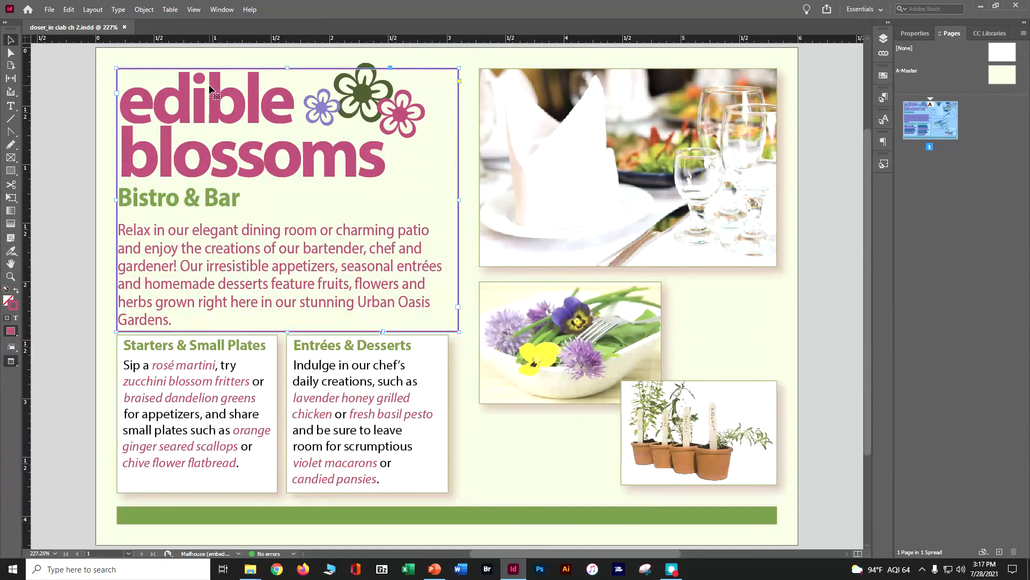
click(902, 32)
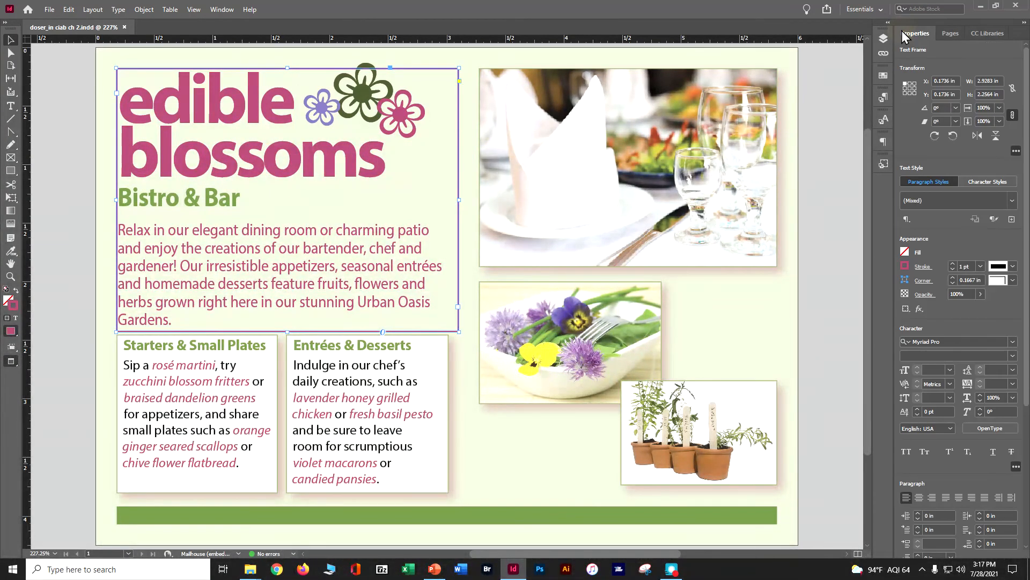
click(922, 267)
click(902, 267)
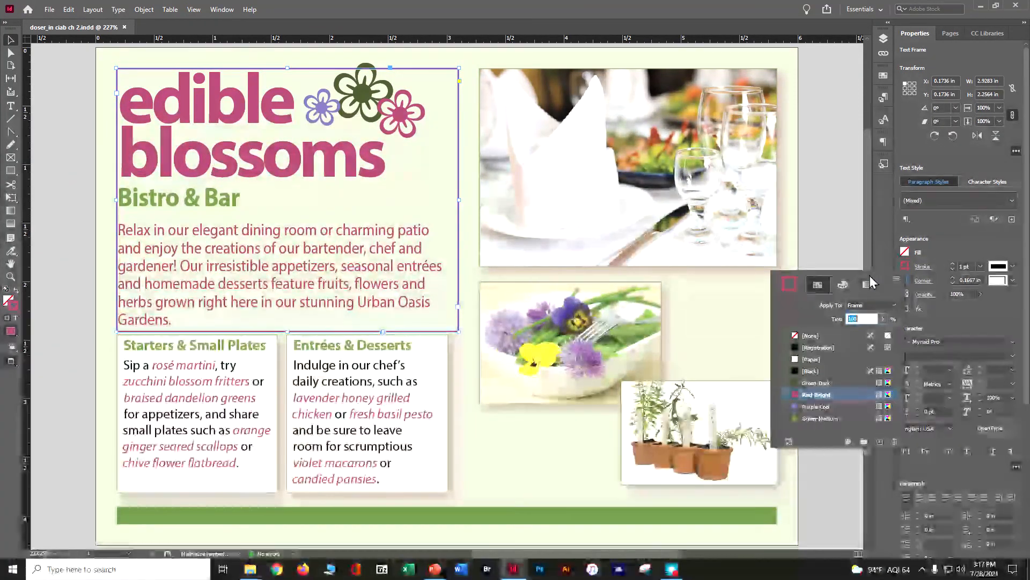
click(811, 335)
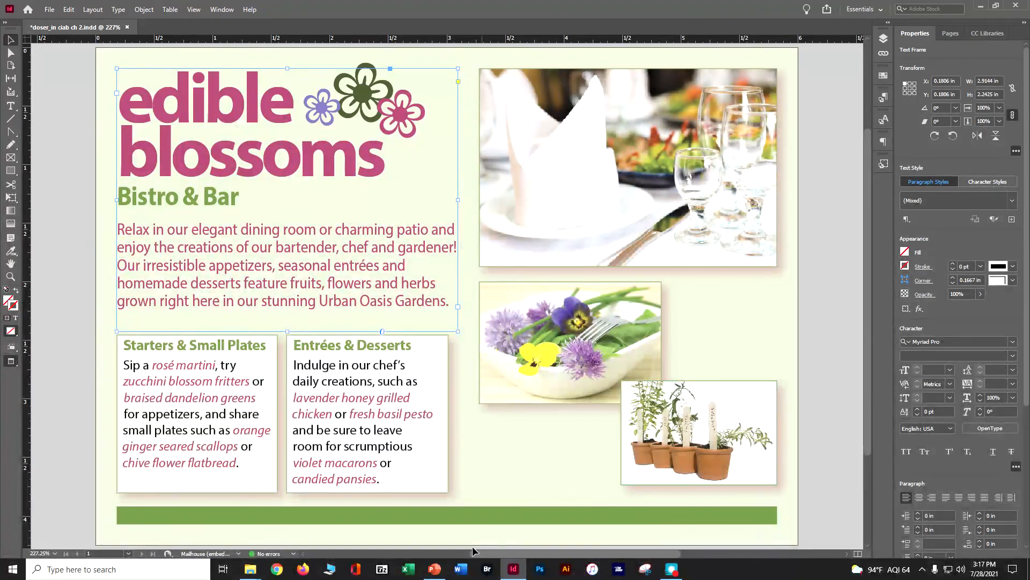
key(ctrl+s)
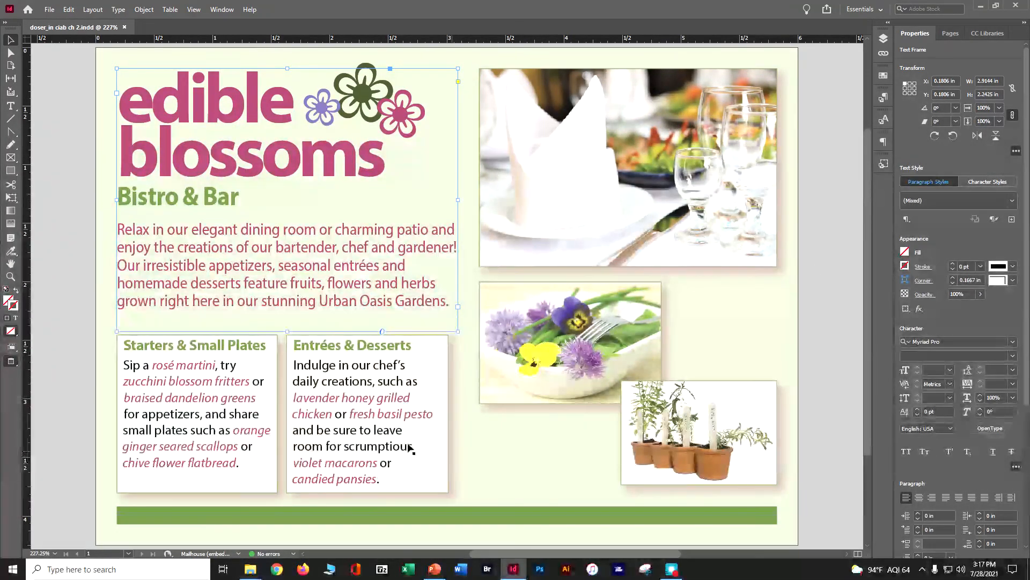
Package the document into the Lesson02 folder, replacing "Folder" with "pkg" at the end of the package folder's name.
click(49, 9)
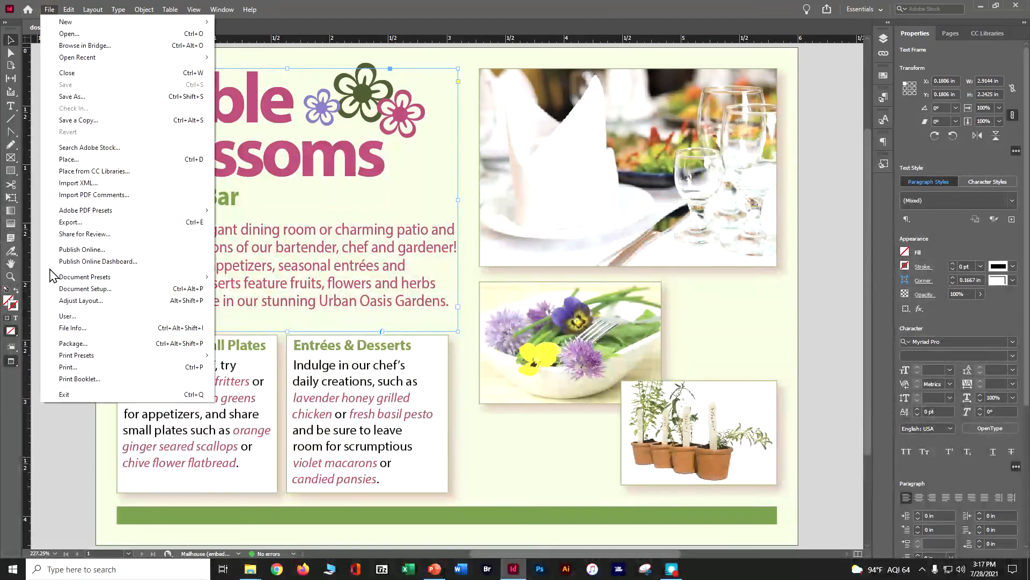
click(69, 344)
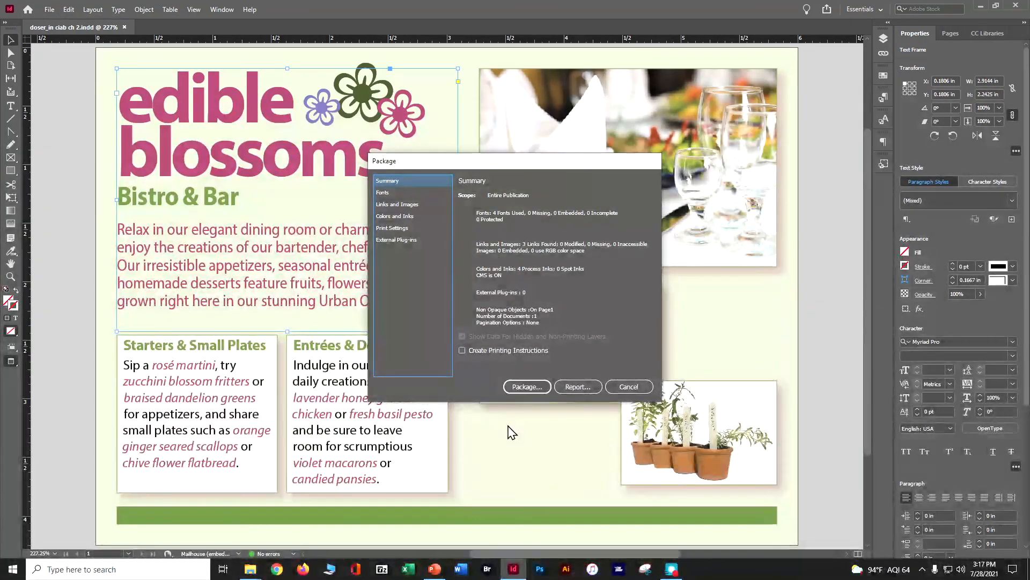
click(520, 379)
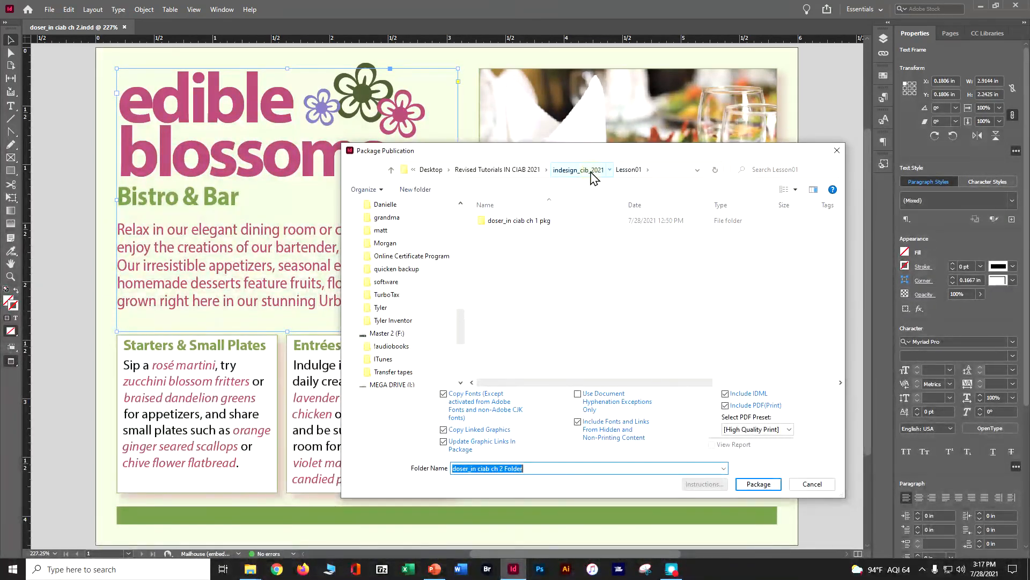
click(593, 170)
double_click(541, 231)
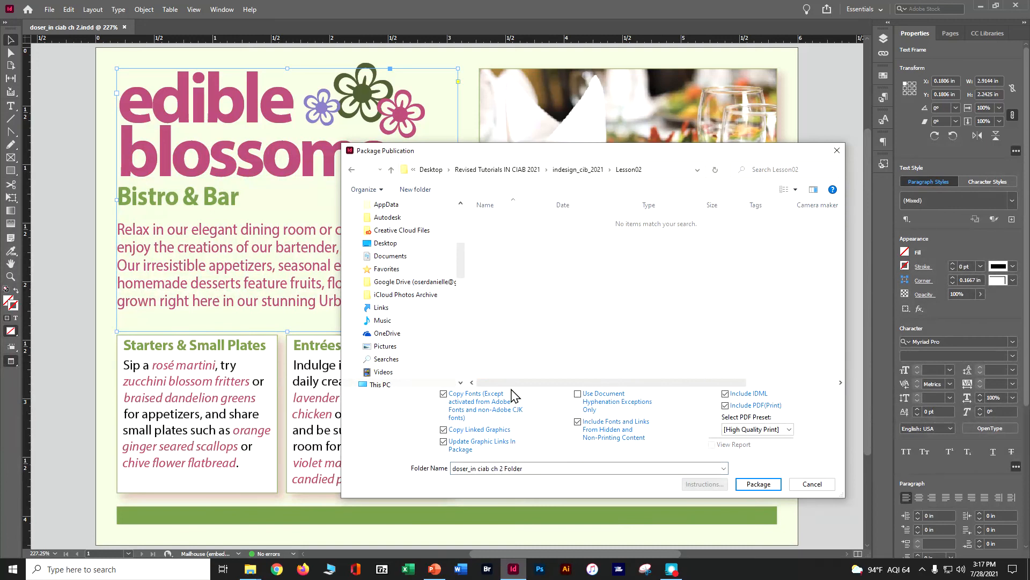
click(513, 468)
double_click(514, 468)
text(pkg)
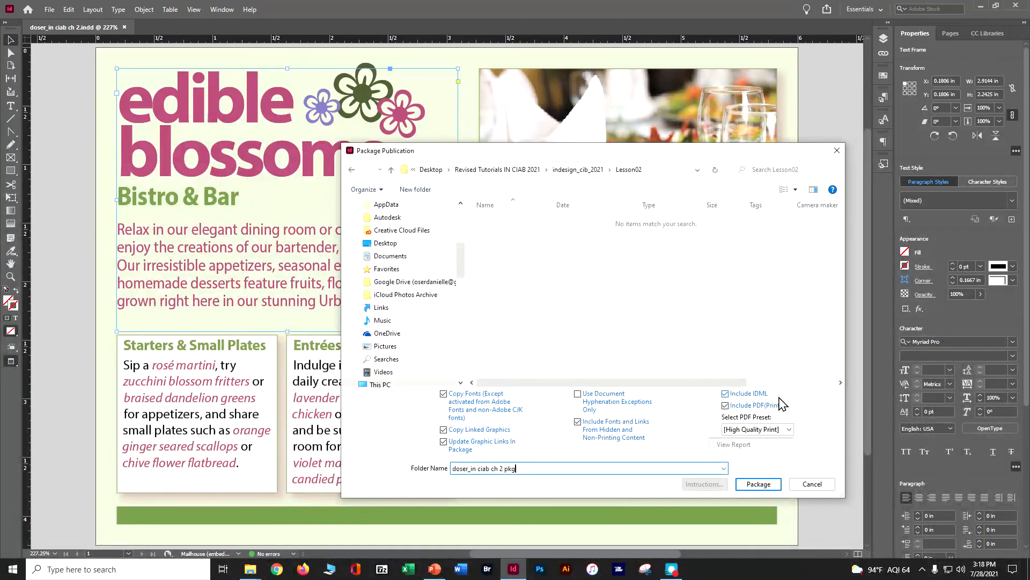
click(764, 488)
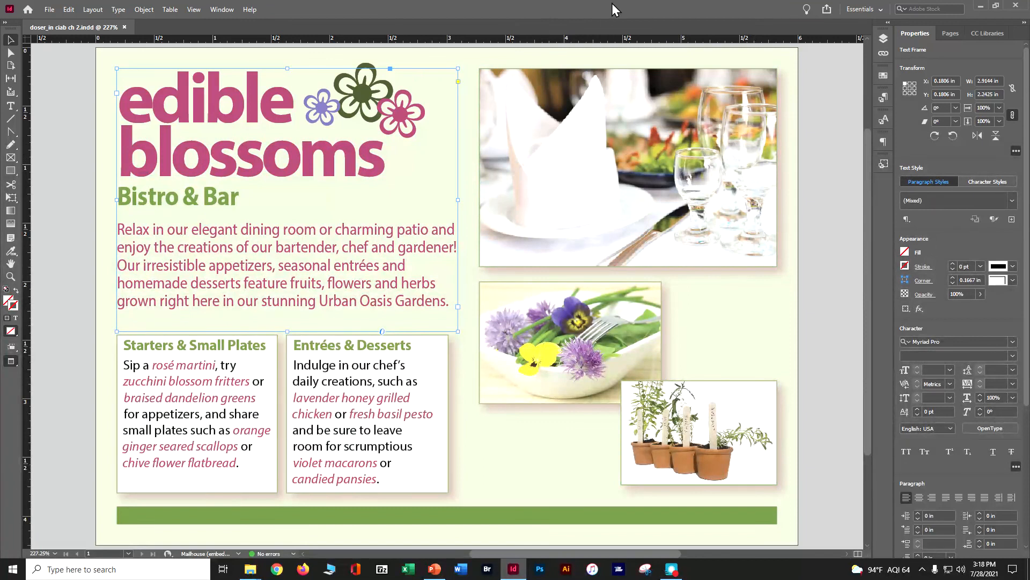
Switch to File Explorer and examine the new package folder's contents, including its Document fonts folder, returning to Lesson02.
click(979, 7)
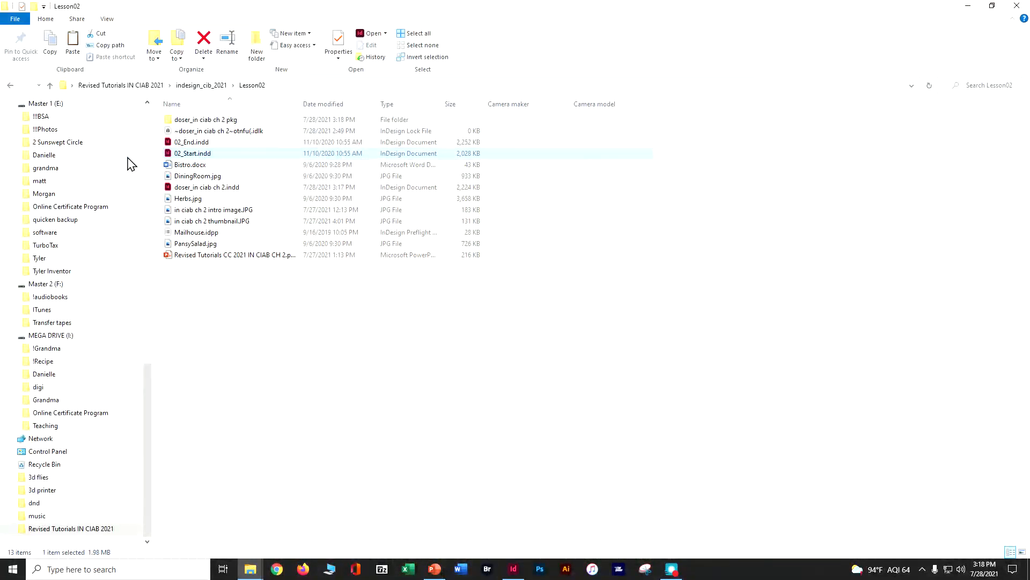
double_click(177, 123)
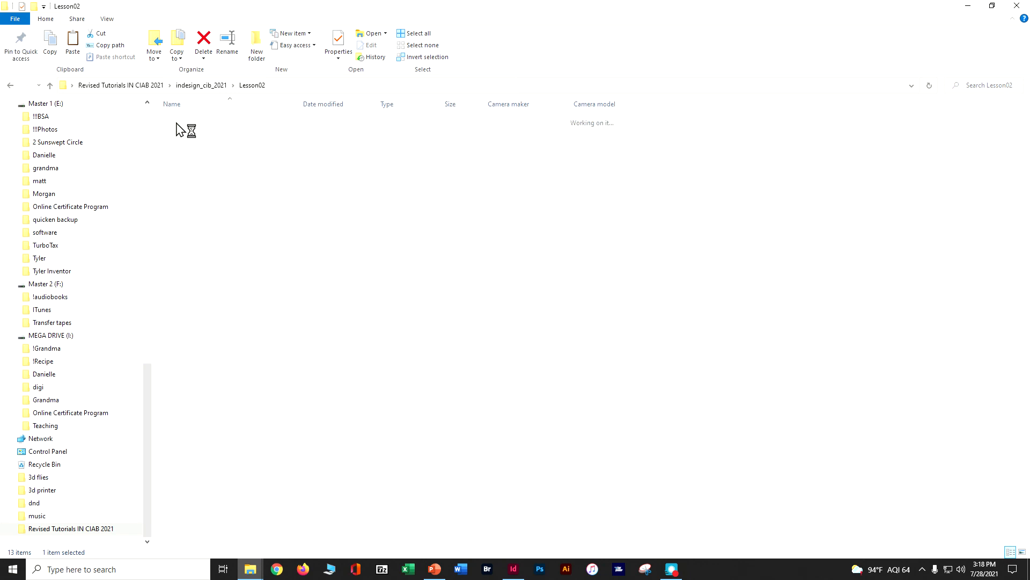
double_click(180, 121)
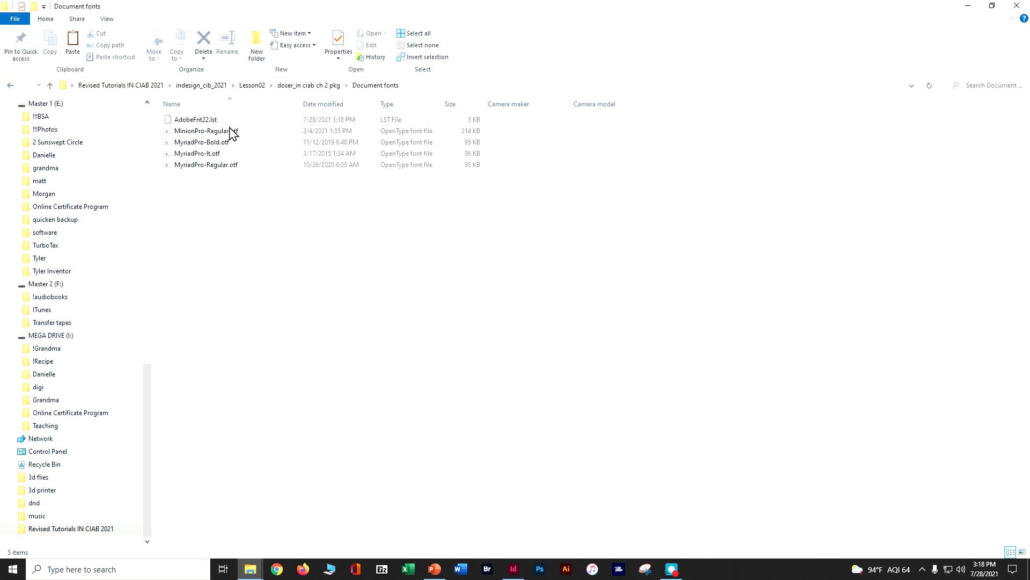
key(alt+Left)
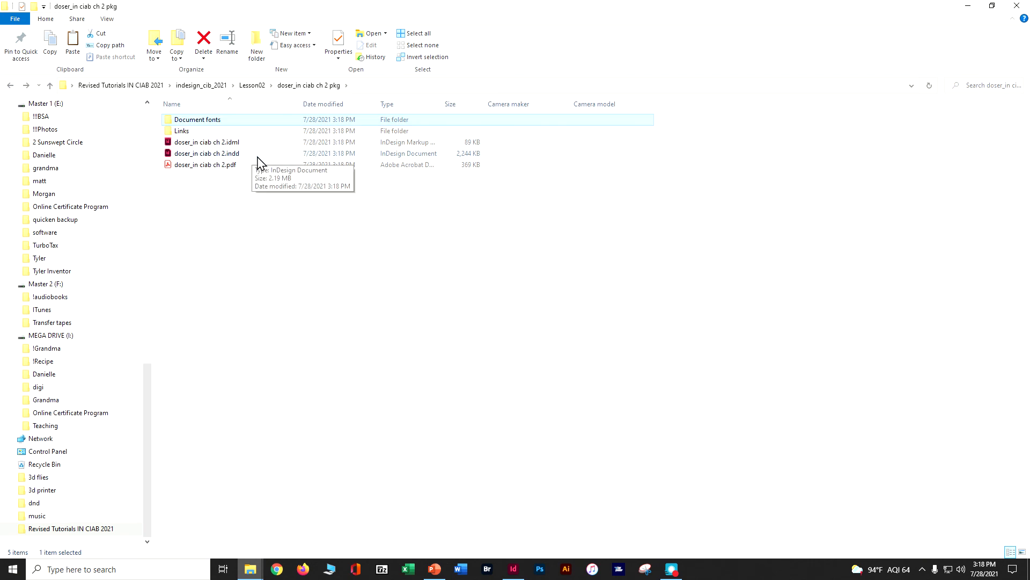
click(9, 86)
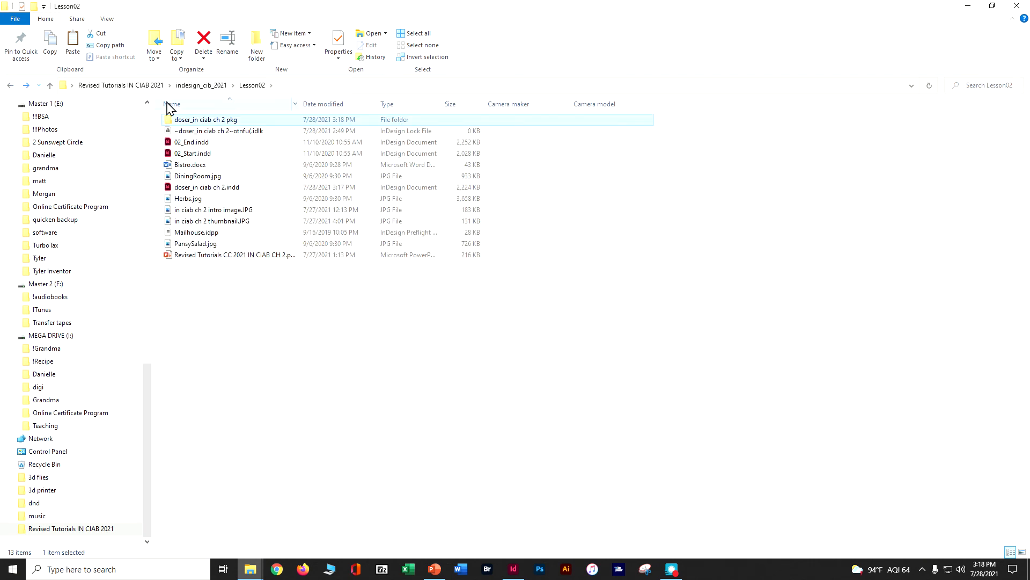
Compress the package folder in Lesson02 into a zip file, keeping the suggested name.
right_click(182, 120)
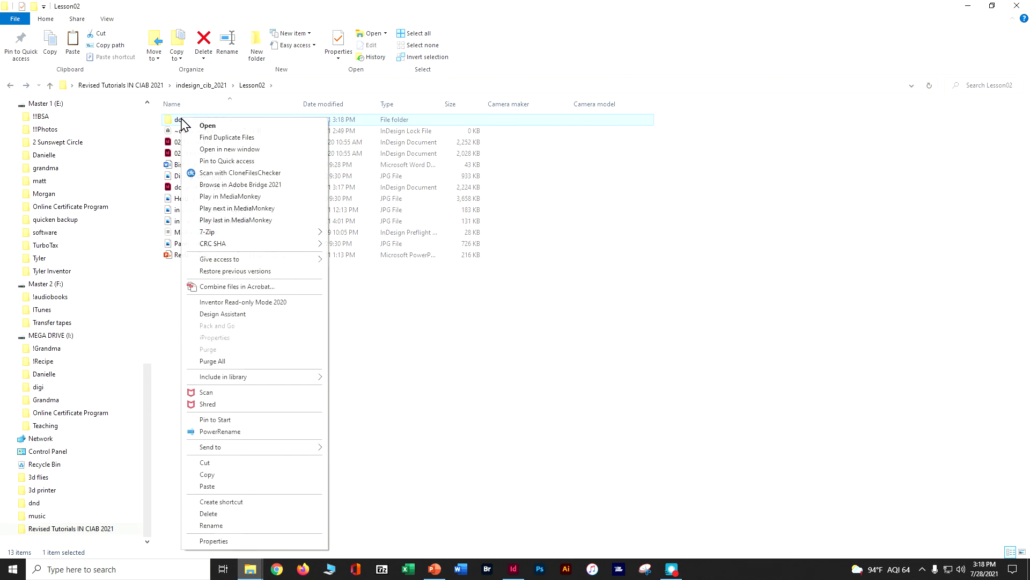
mouse_move(236, 448)
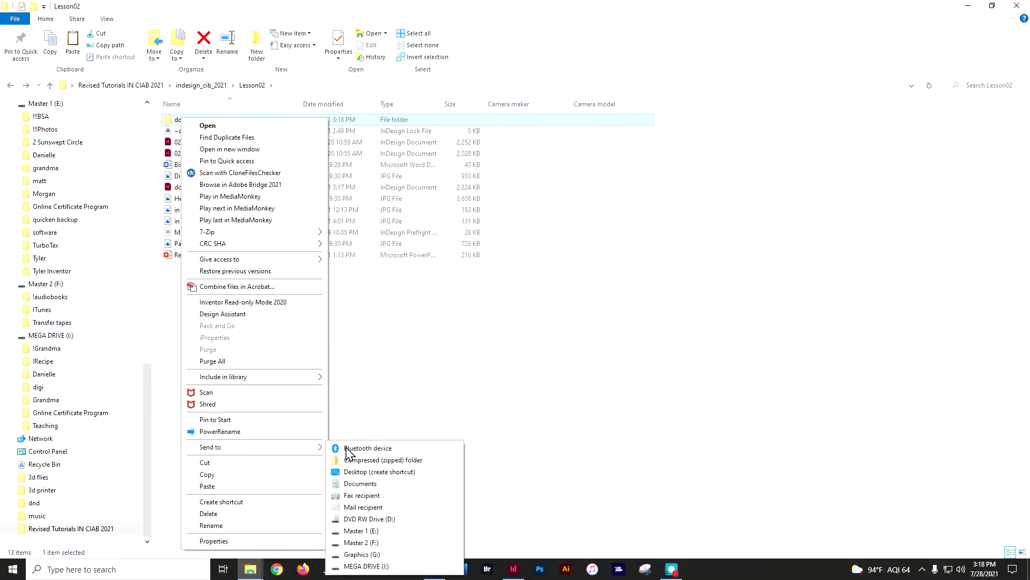
click(359, 461)
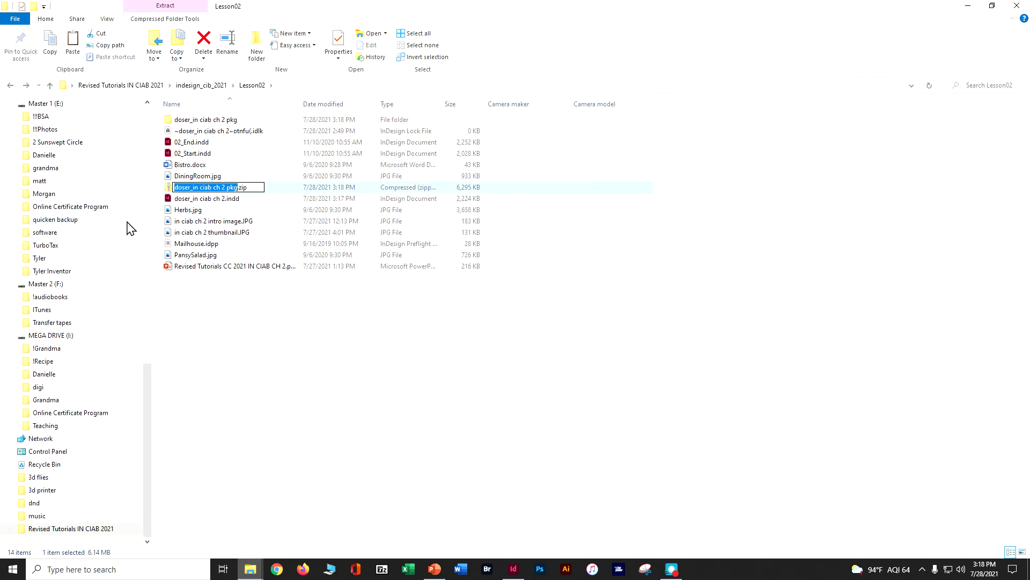
click(254, 356)
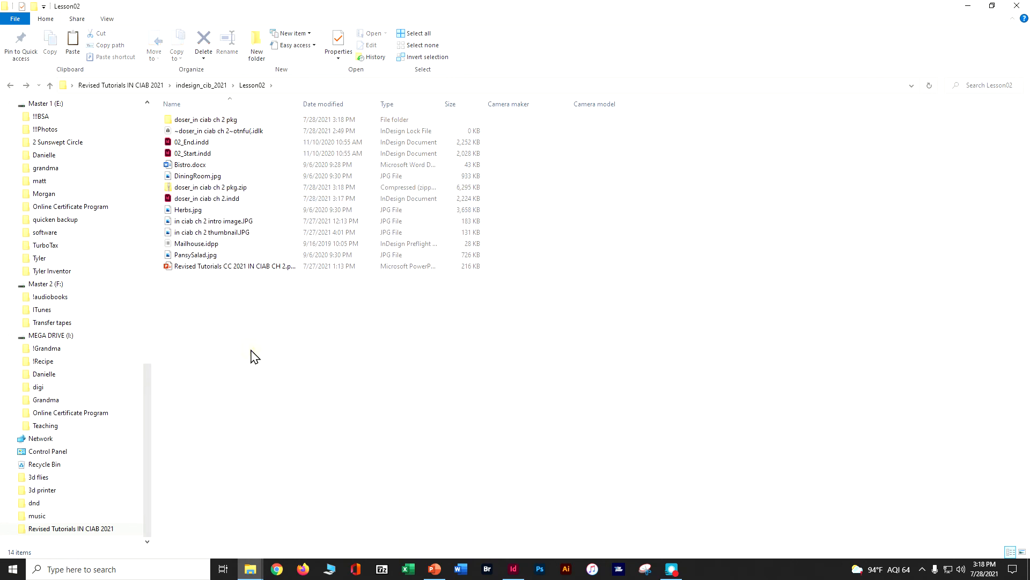